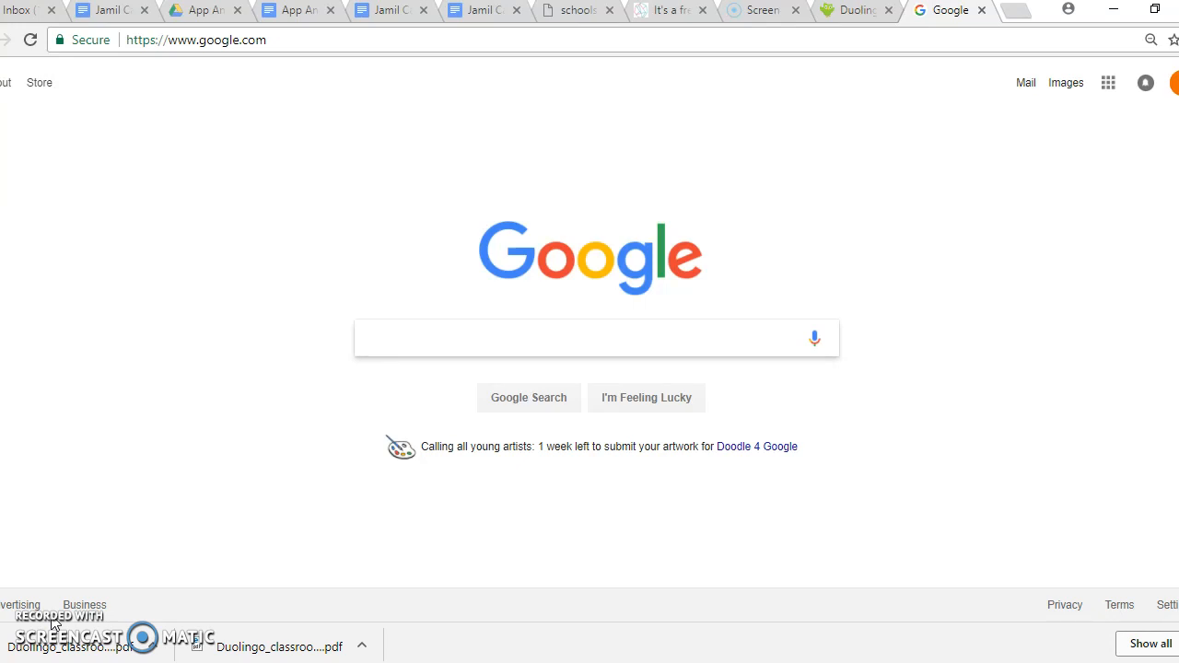
# Open the schools.duolingo.com website in the browser.
pyautogui.click(221, 43)
pyautogui.write('schools.duolingo')
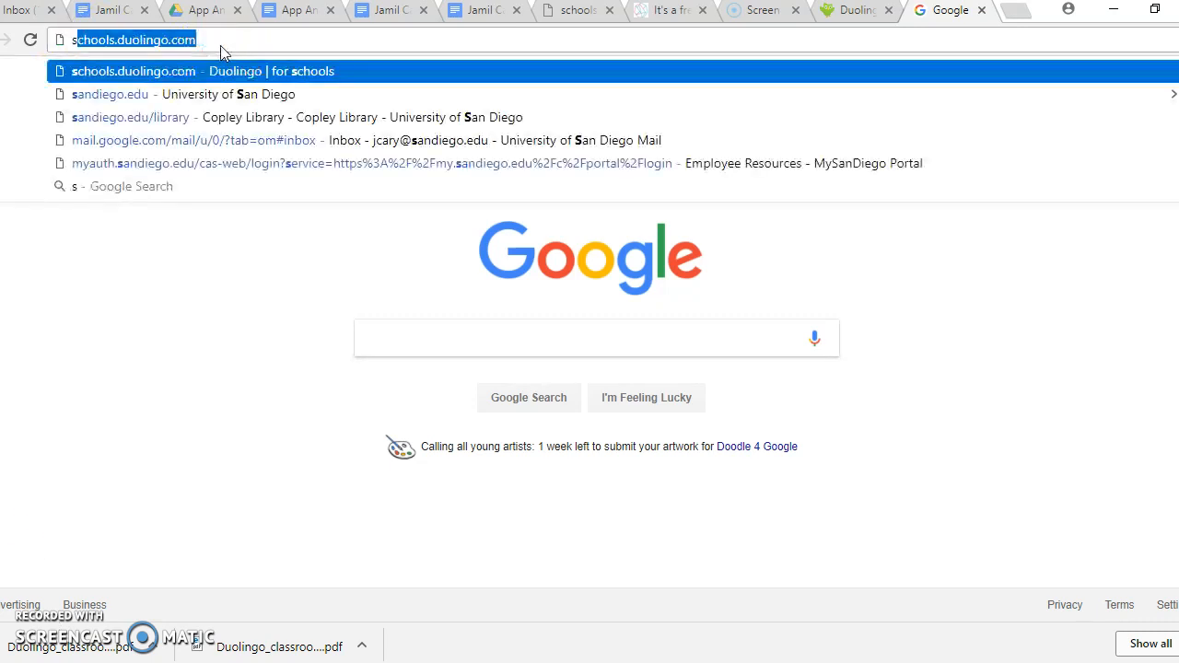
pyautogui.press('Return')
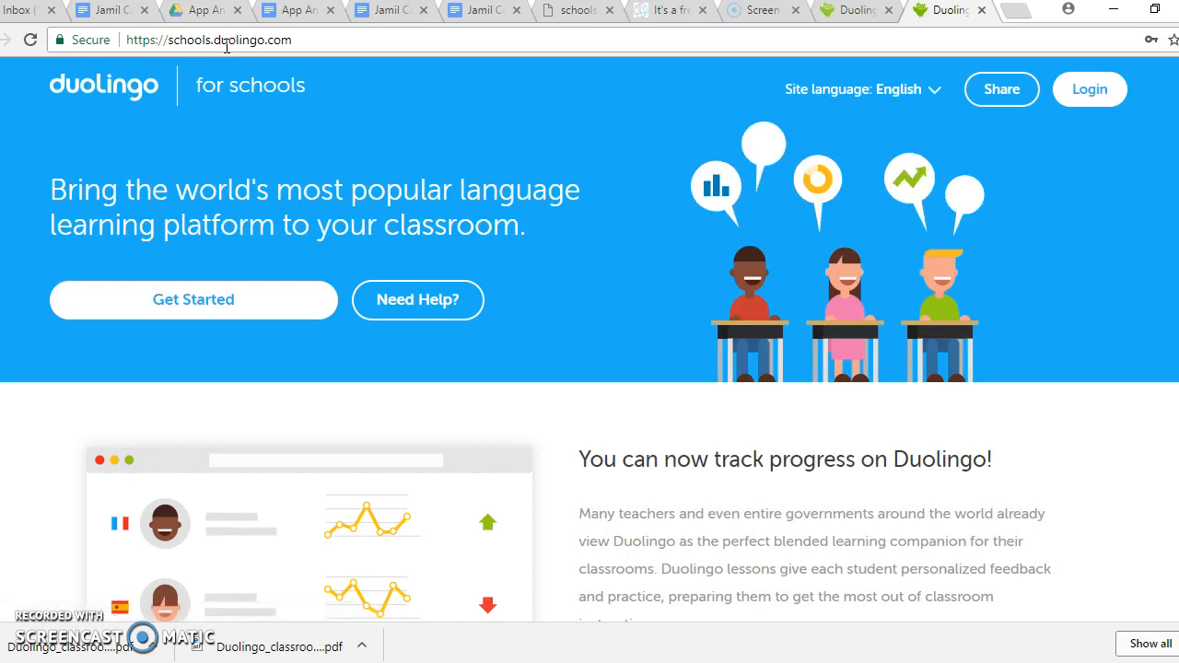
# Get started as an existing Duolingo member and log in with the prefilled account credentials.
pyautogui.click(267, 298)
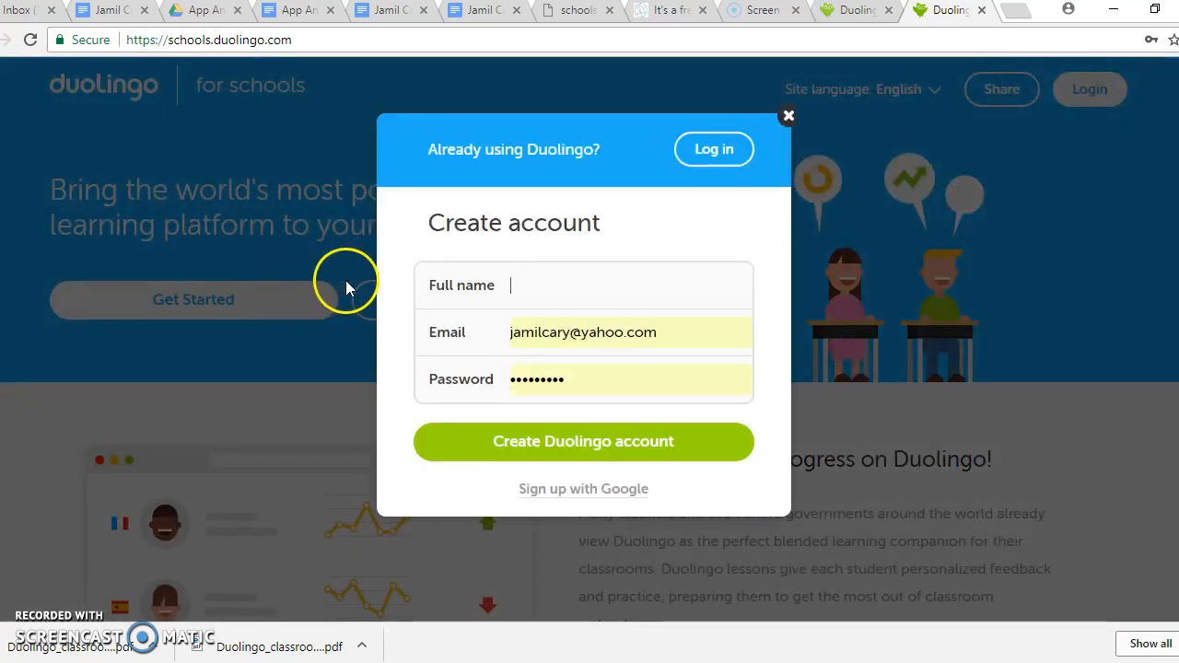
pyautogui.click(402, 304)
pyautogui.click(521, 481)
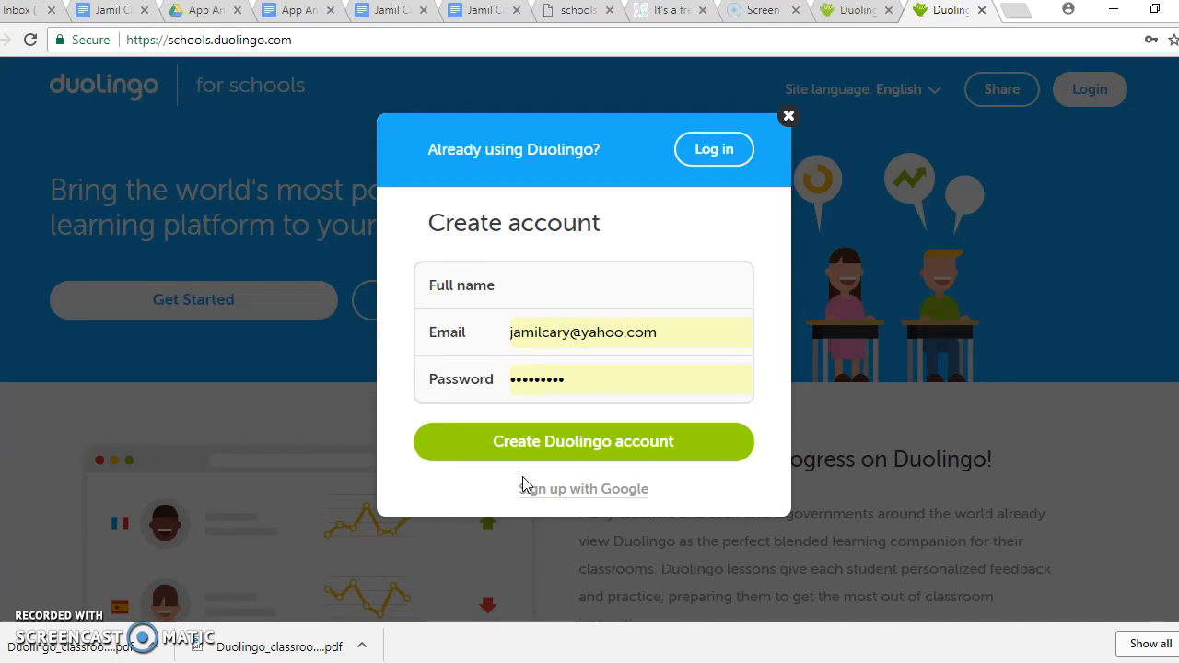
pyautogui.click(707, 152)
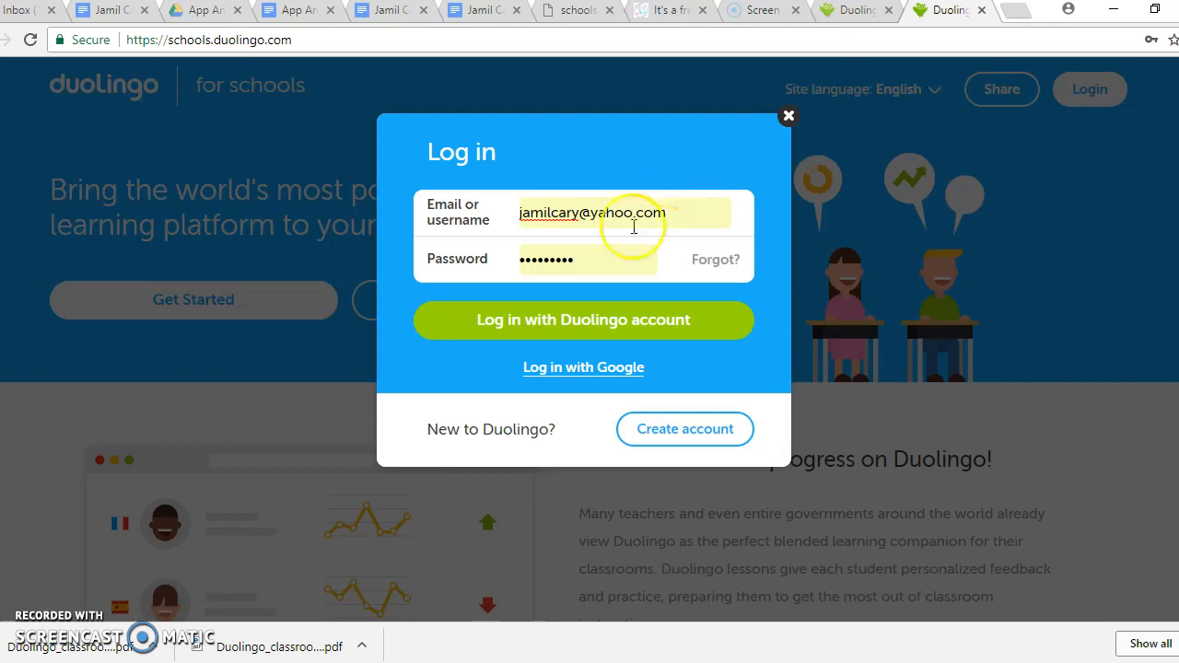
pyautogui.click(564, 324)
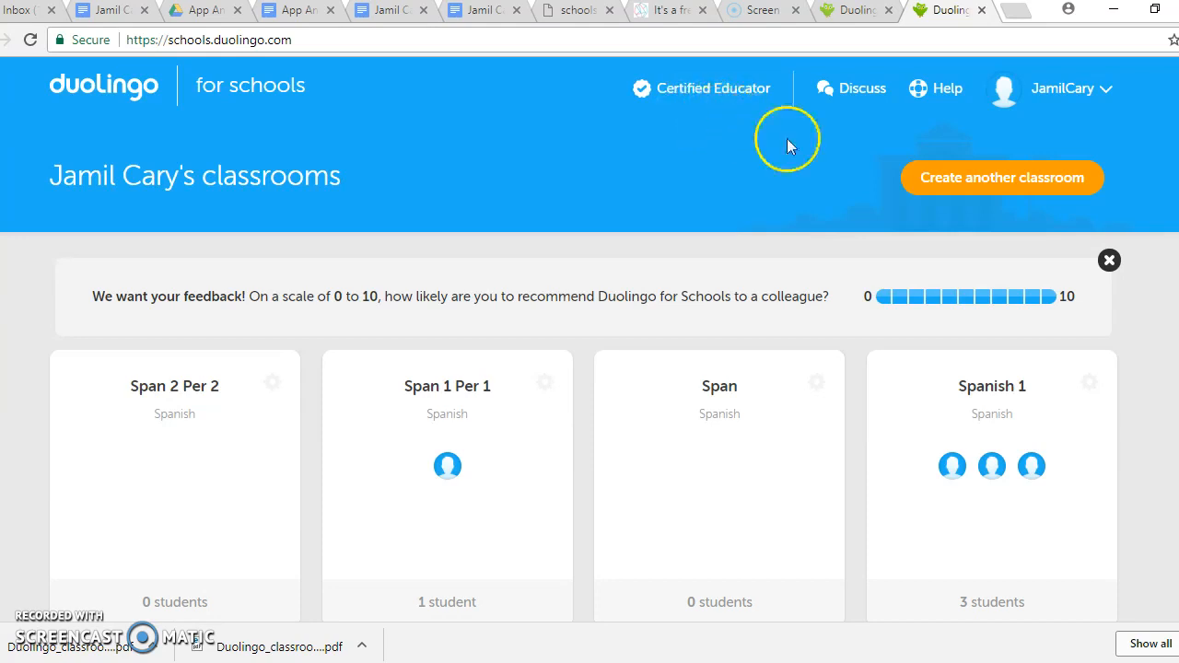
# Create another classroom named Span 3 Period 3 with Spanish as its Duolingo language course.
pyautogui.click(1043, 181)
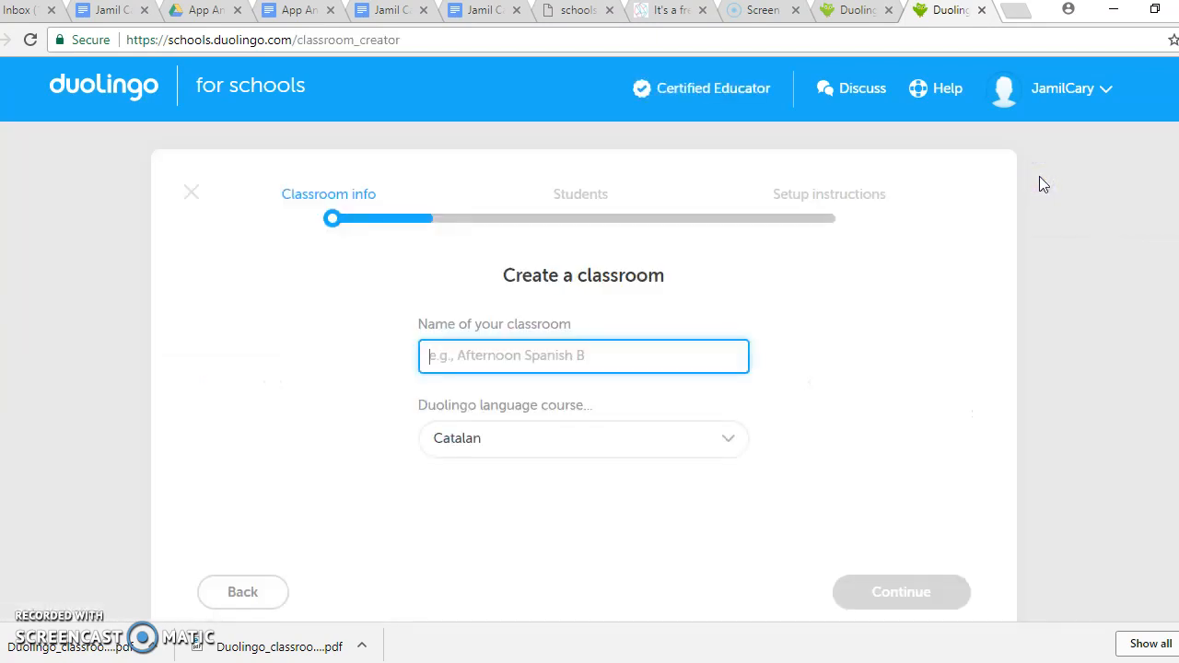
pyautogui.click(566, 345)
pyautogui.write('Sp')
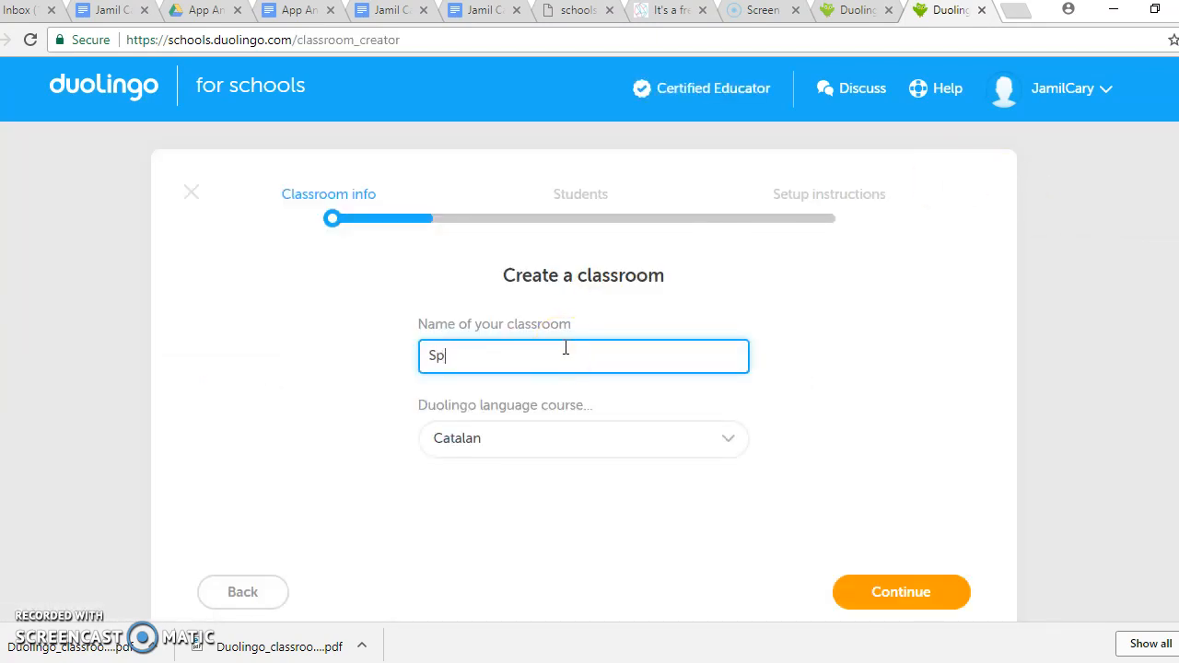
pyautogui.write('an 3 Period 3')
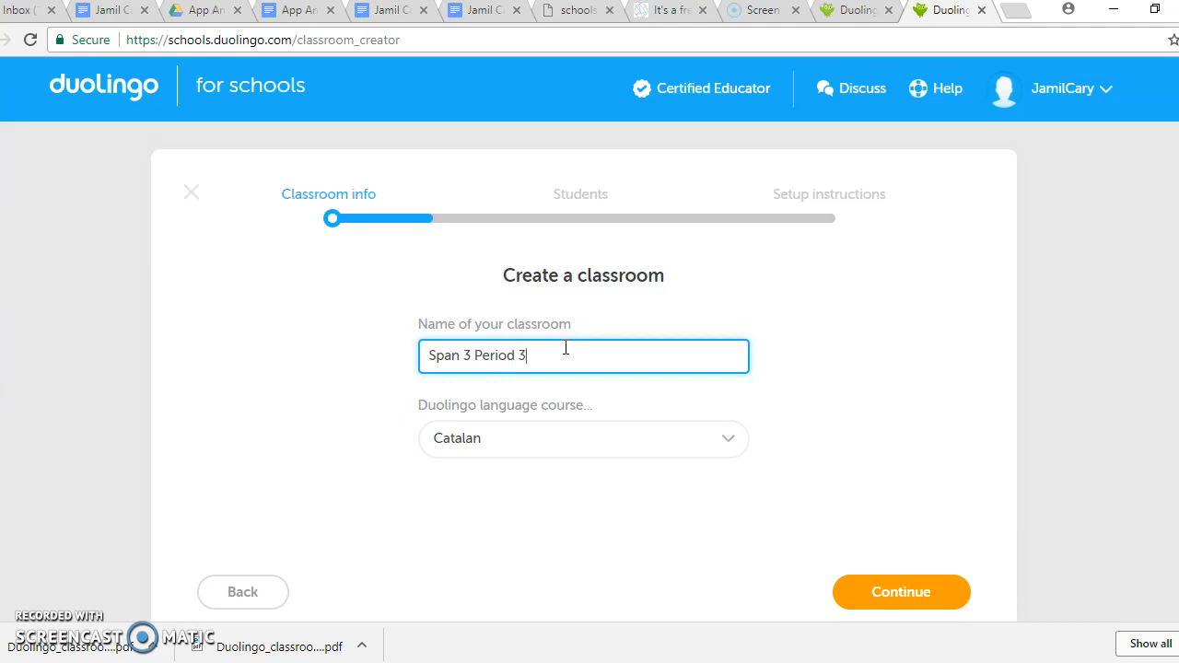
pyautogui.click(566, 437)
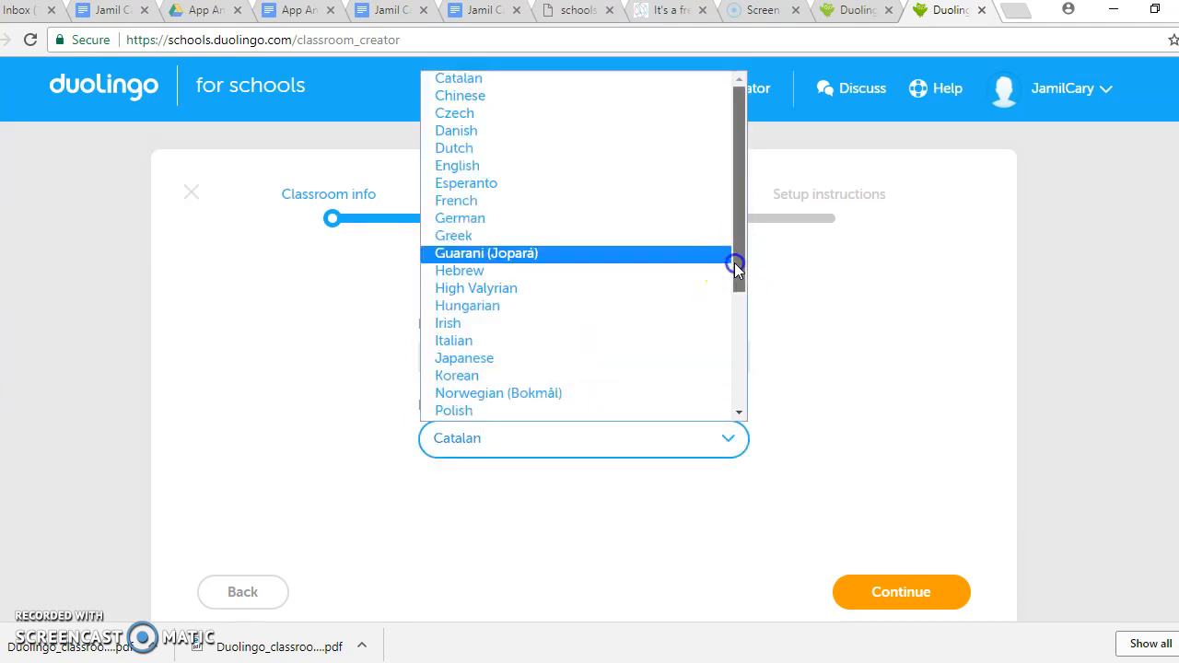
pyautogui.moveTo(734, 264); pyautogui.dragTo(727, 382)
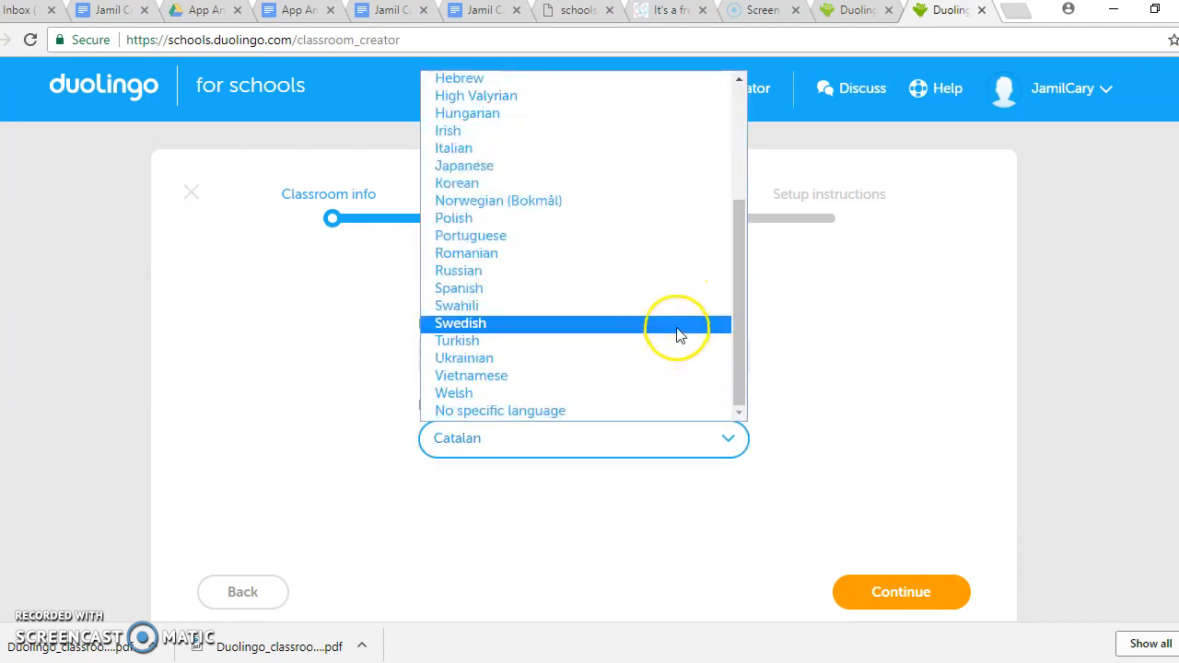
pyautogui.click(664, 291)
pyautogui.click(882, 599)
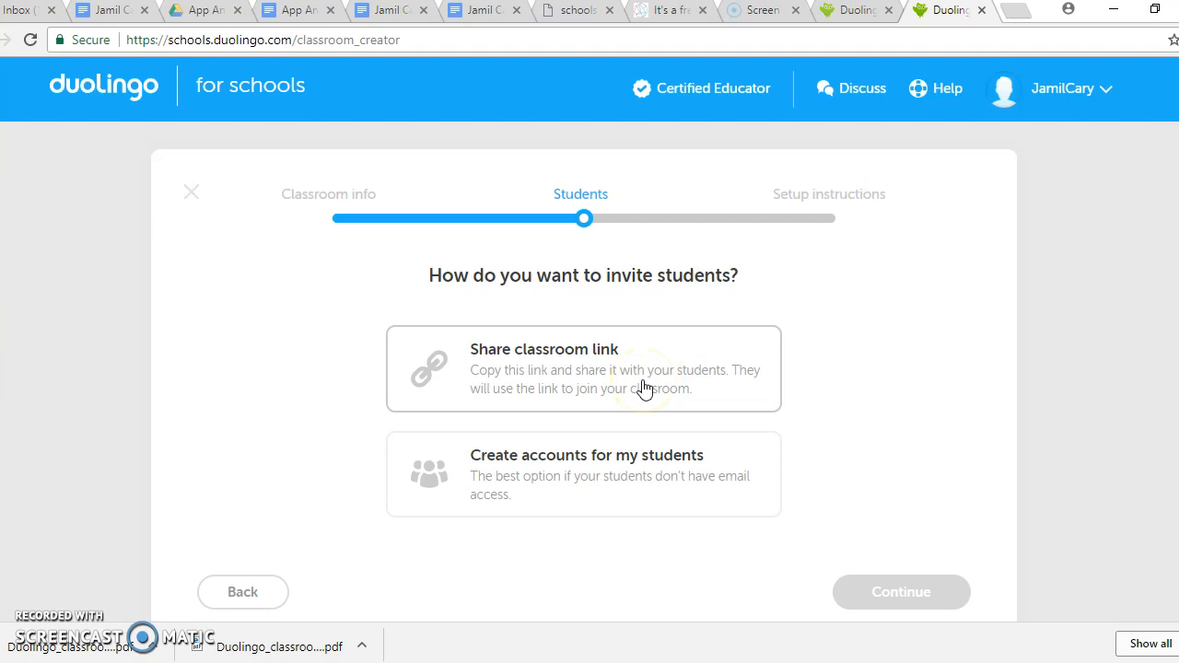
# Choose to invite students by sharing the classroom link, and copy that link.
pyautogui.click(609, 466)
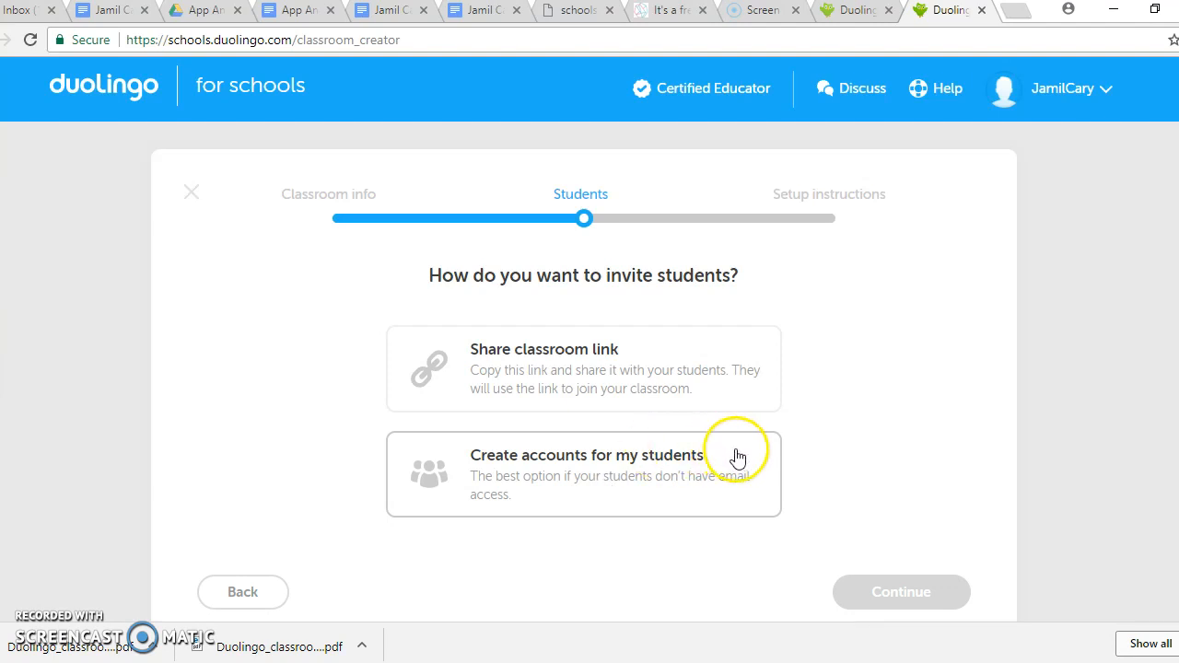
pyautogui.click(712, 380)
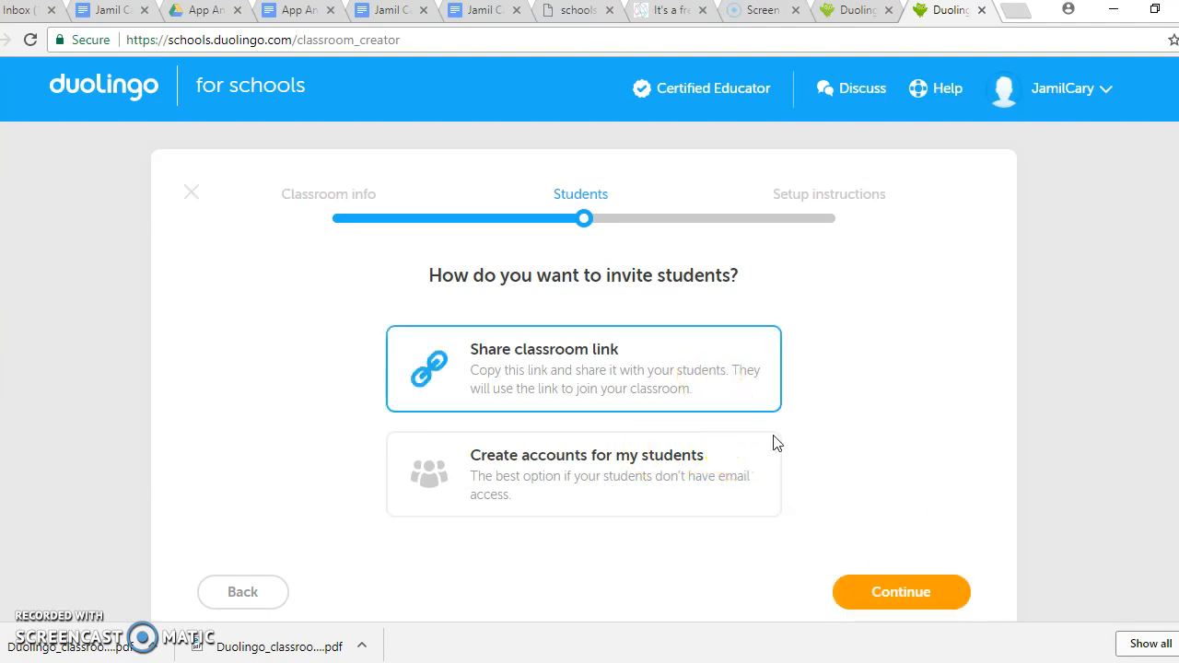
pyautogui.click(901, 593)
pyautogui.click(721, 339)
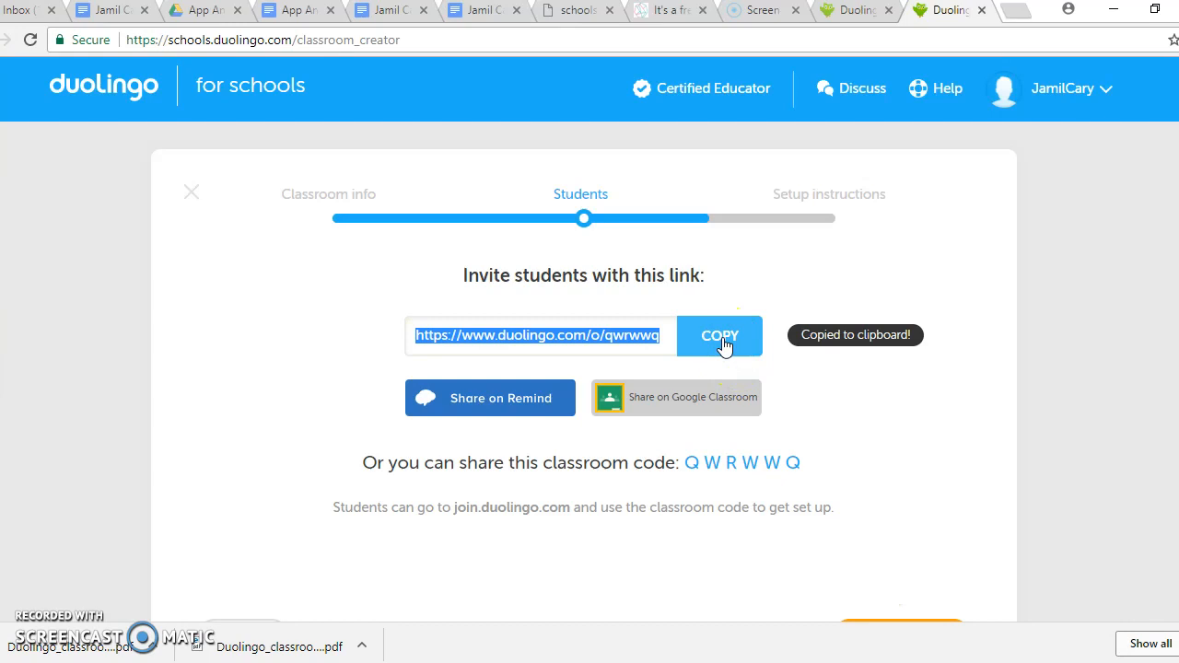
pyautogui.click(690, 338)
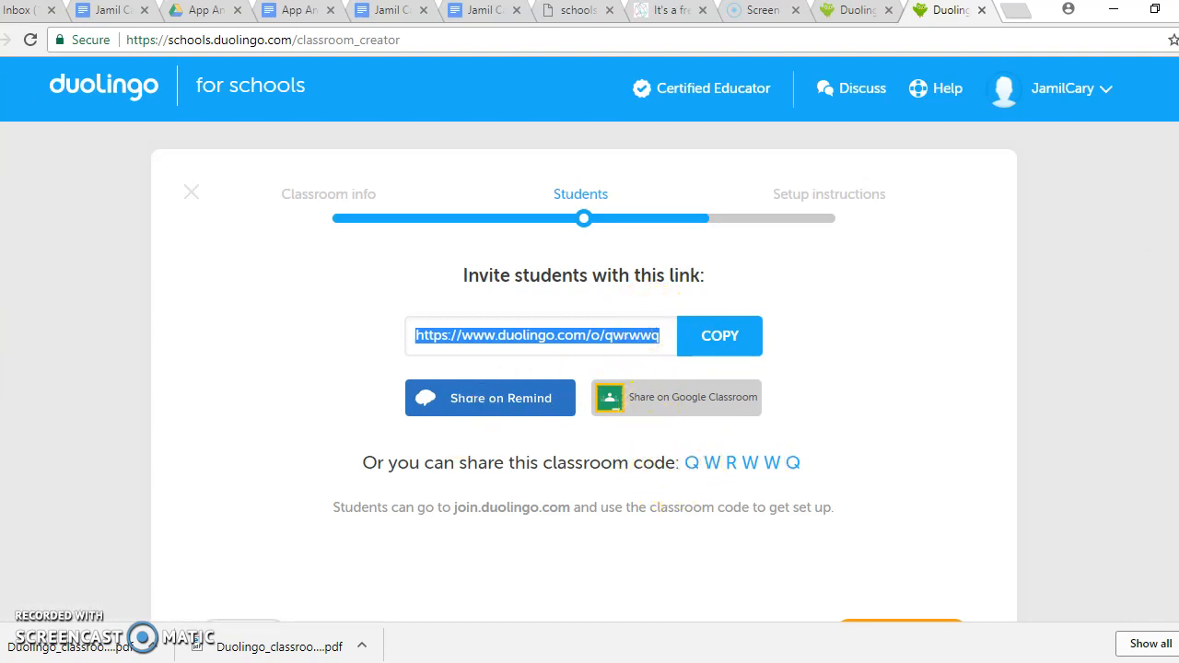
# Download the printable student setup instructions as a PDF and finish the classroom setup.
pyautogui.scroll(-1, 1005, 397)
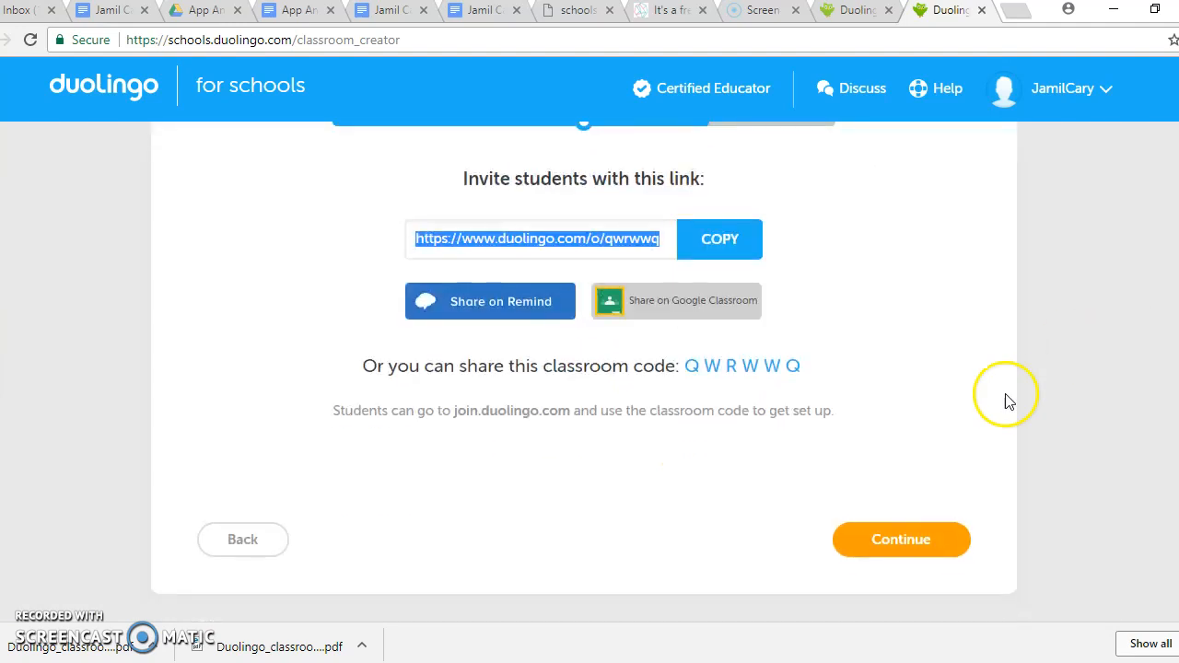
pyautogui.click(900, 546)
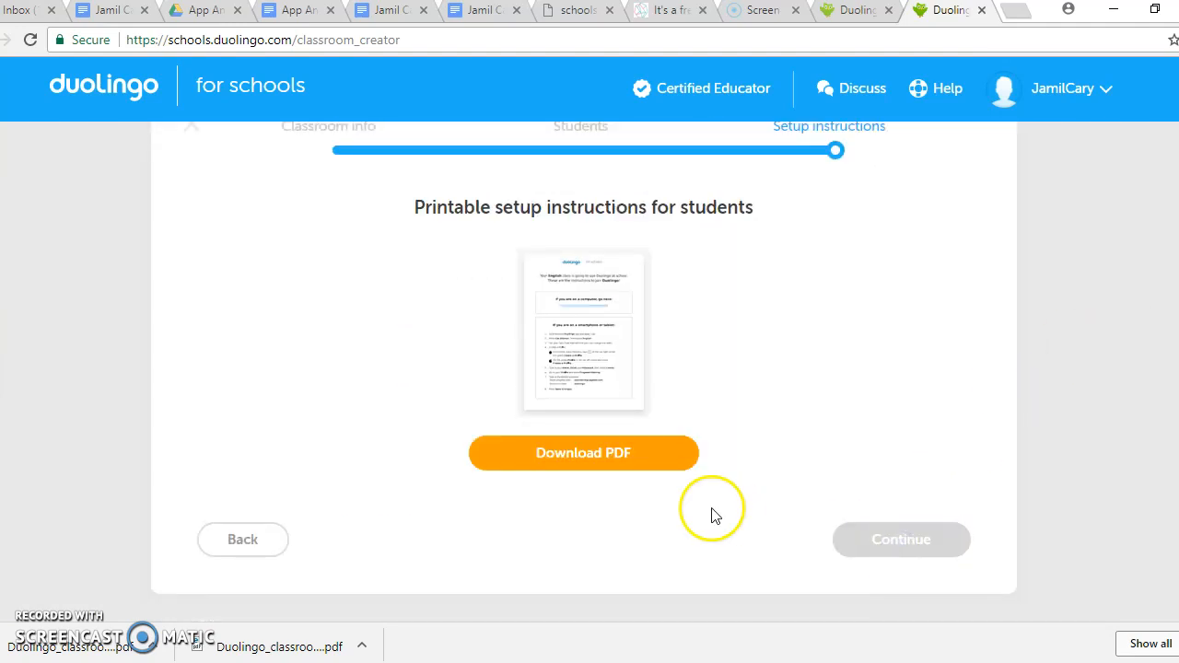
pyautogui.click(675, 467)
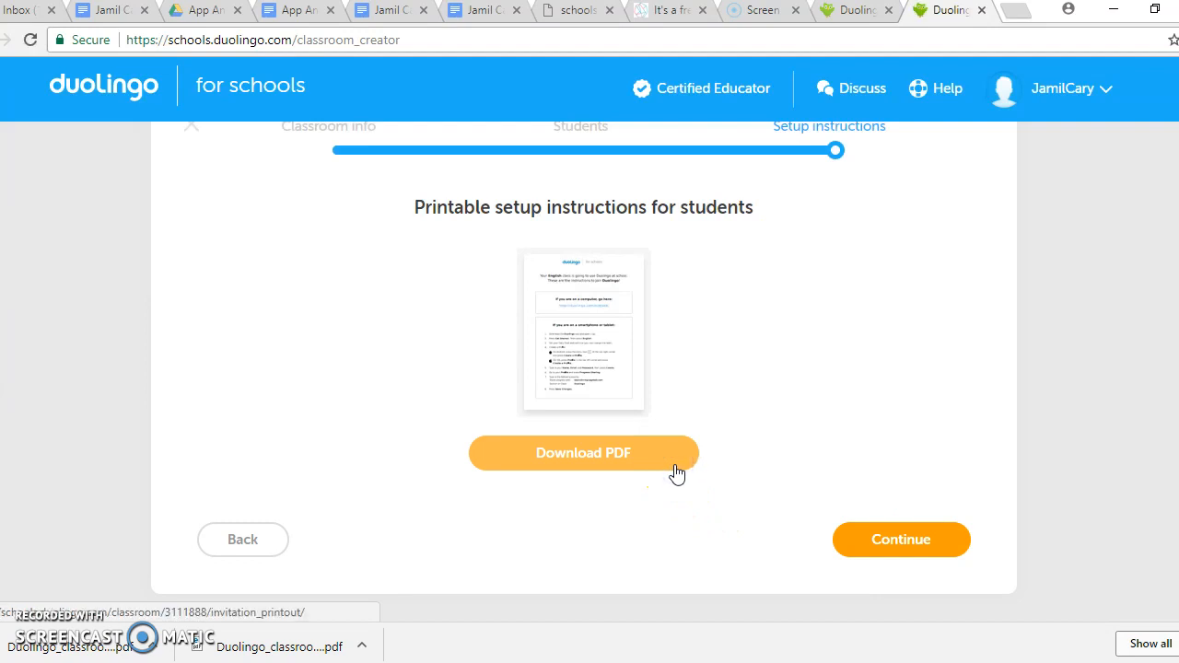
pyautogui.click(858, 539)
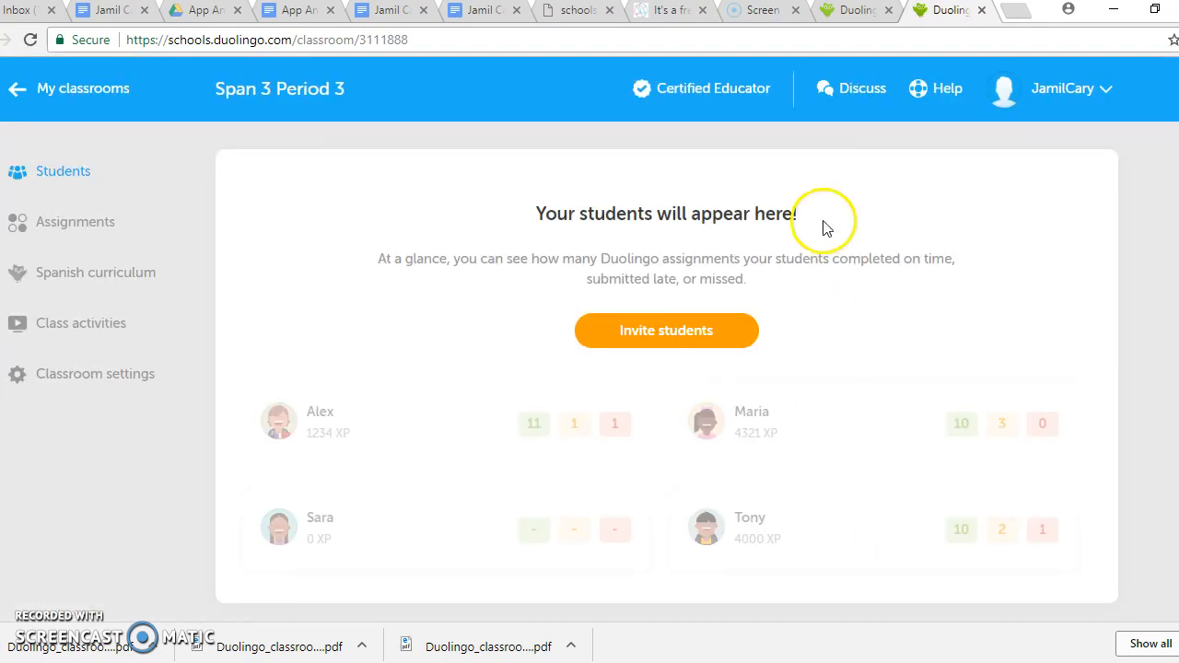
# Load the copied classroom link in the open Duolingo learner tab and join Span 3 Period 3.
pyautogui.click(834, 10)
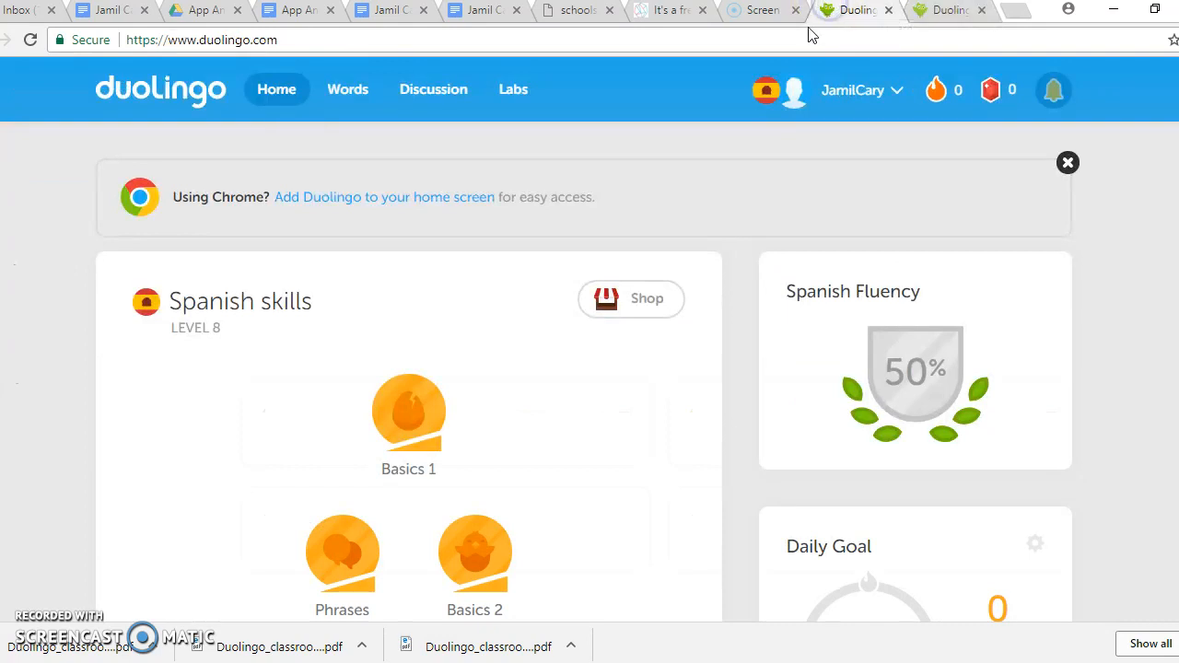
pyautogui.click(803, 35)
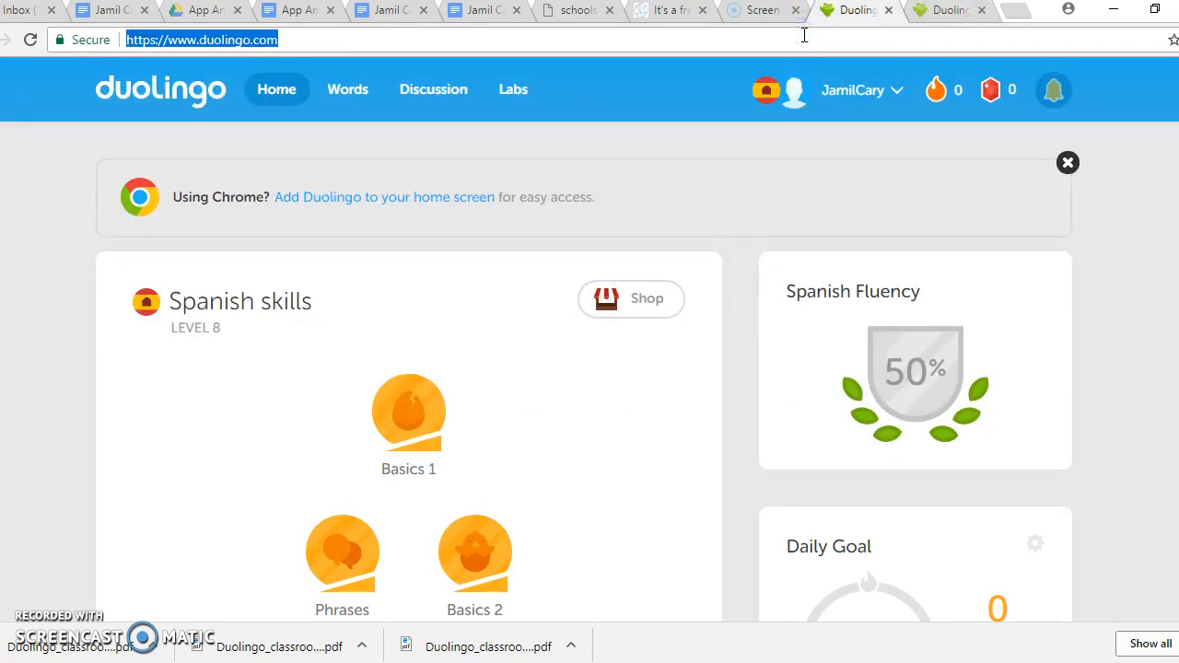
pyautogui.hotkey('ctrl', 'v')
pyautogui.press('Return')
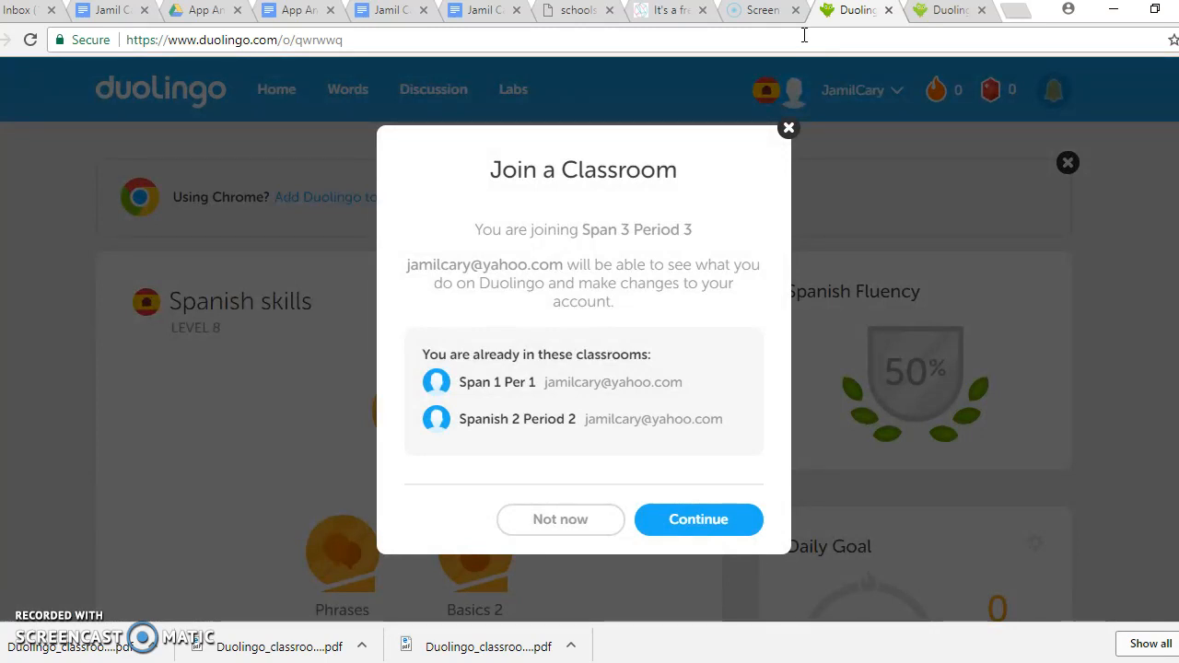
pyautogui.click(699, 522)
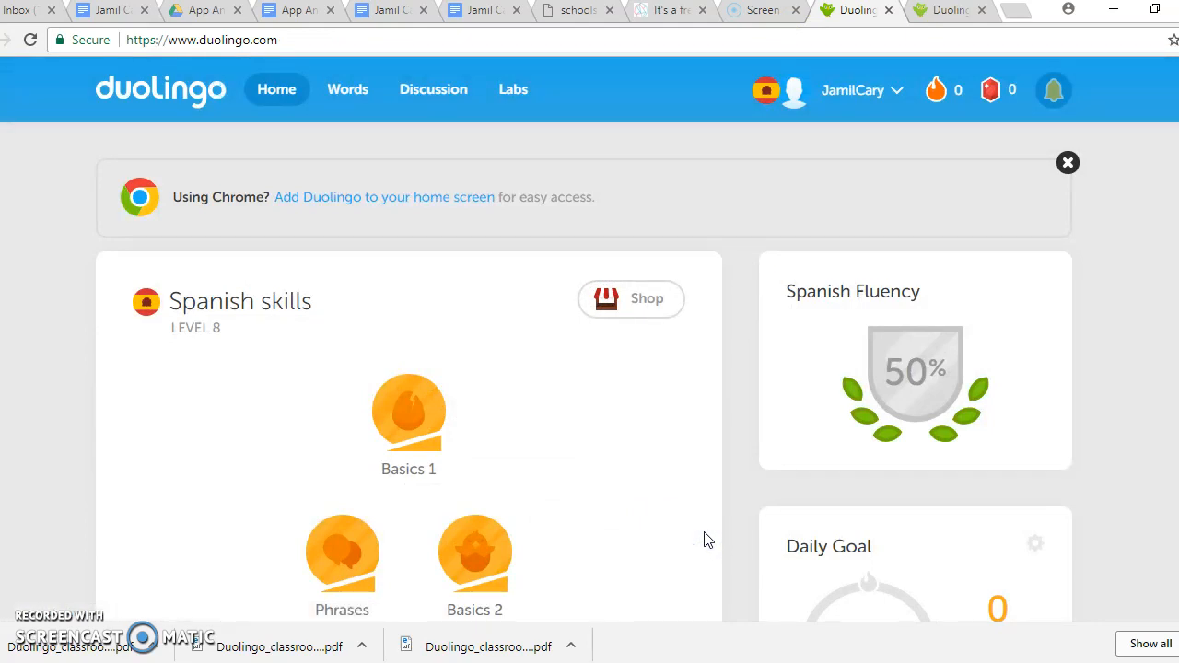
# Return to the teacher's Span 3 Period 3 classroom page and reload its student list.
pyautogui.click(958, 11)
pyautogui.click(761, 37)
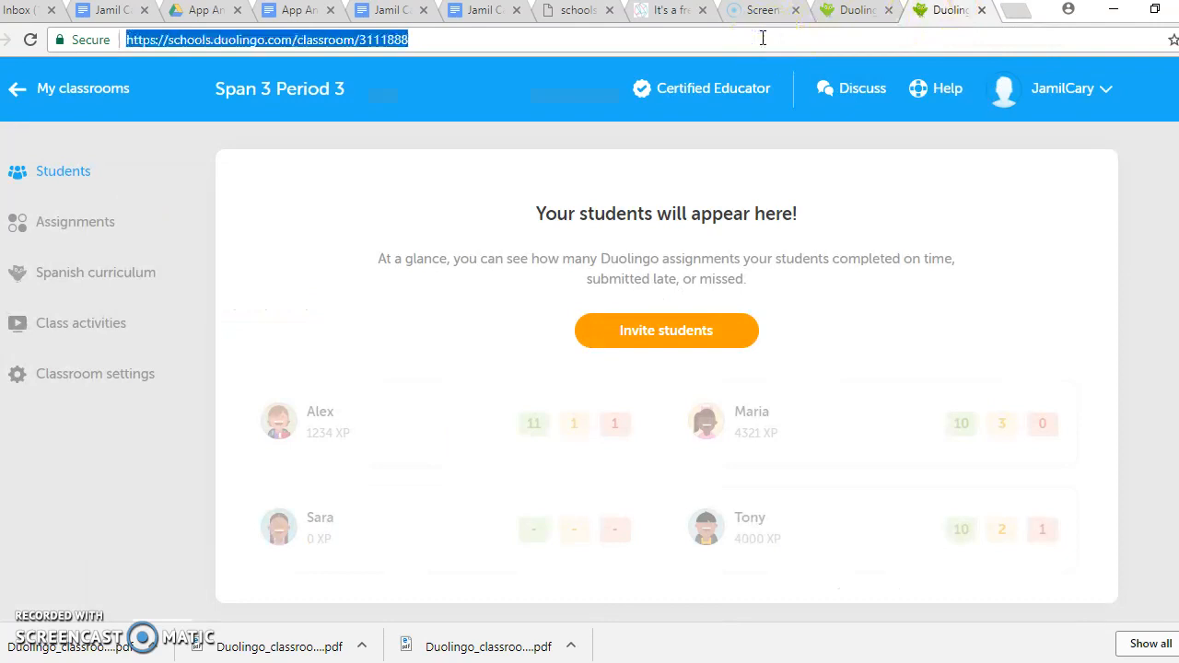
pyautogui.press('Return')
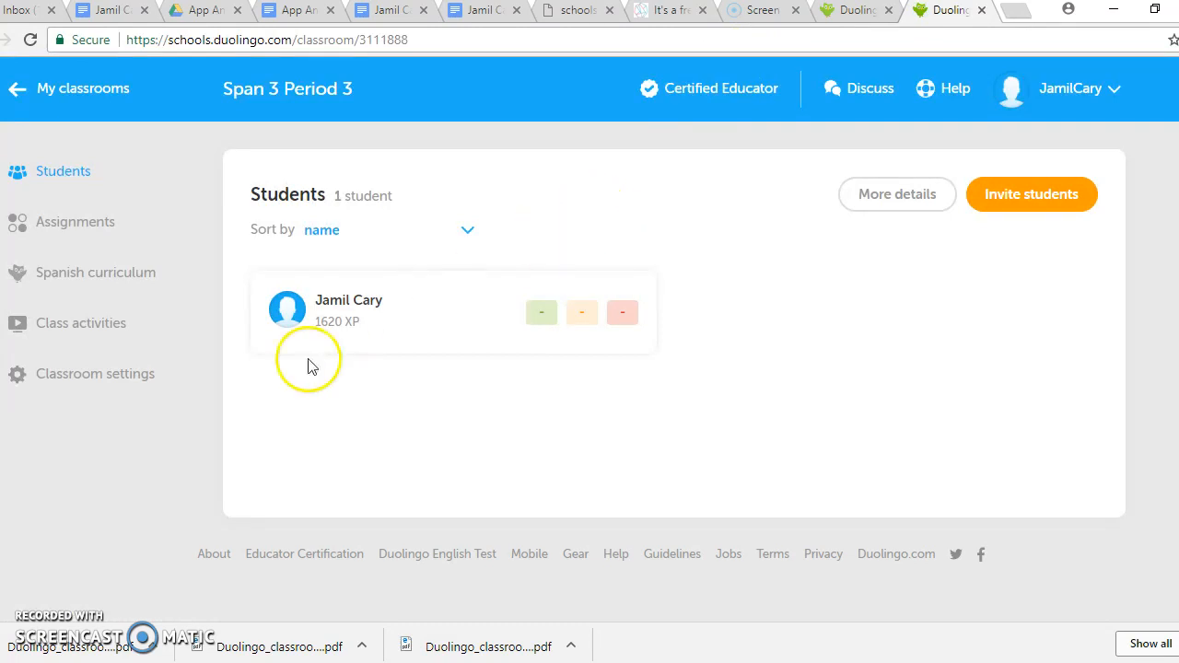
# Open the joined student's record and check the completed, late and missed assignment indicators.
pyautogui.click(351, 316)
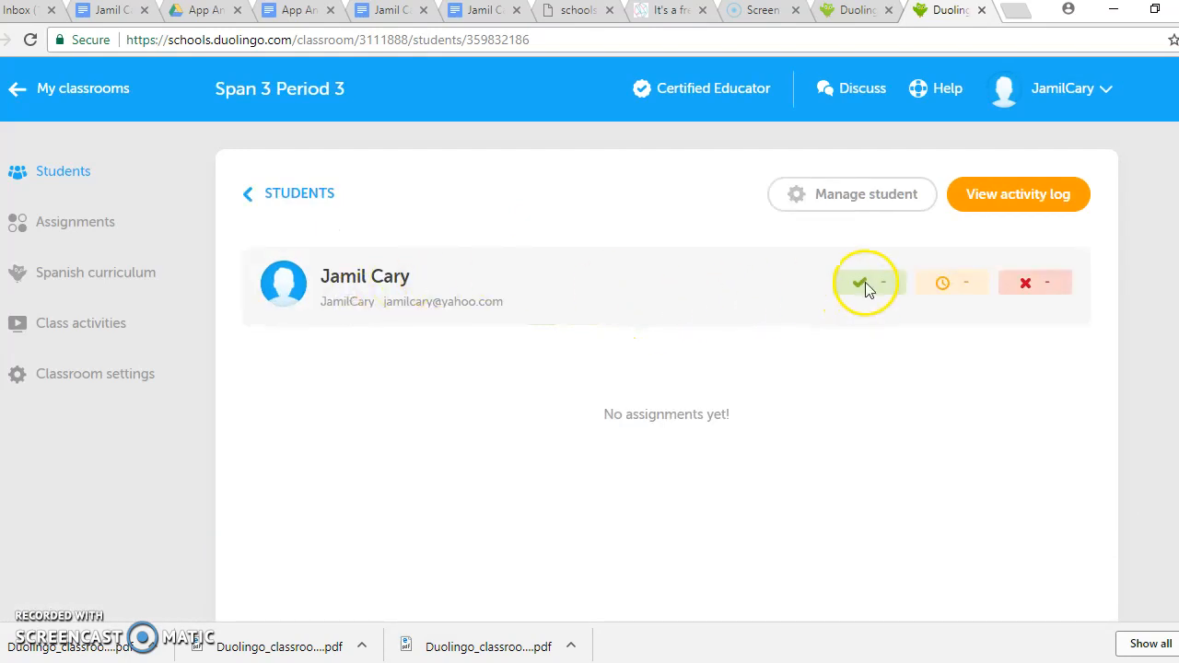
pyautogui.moveTo(866, 297)
pyautogui.moveTo(947, 286)
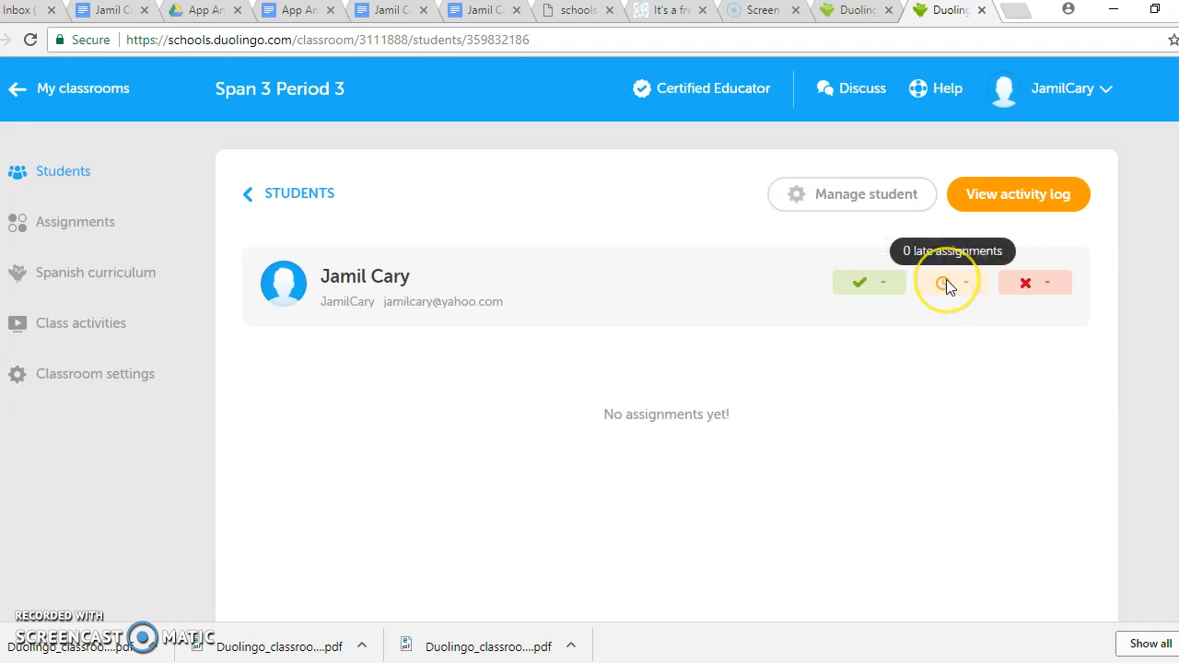
pyautogui.moveTo(1043, 293)
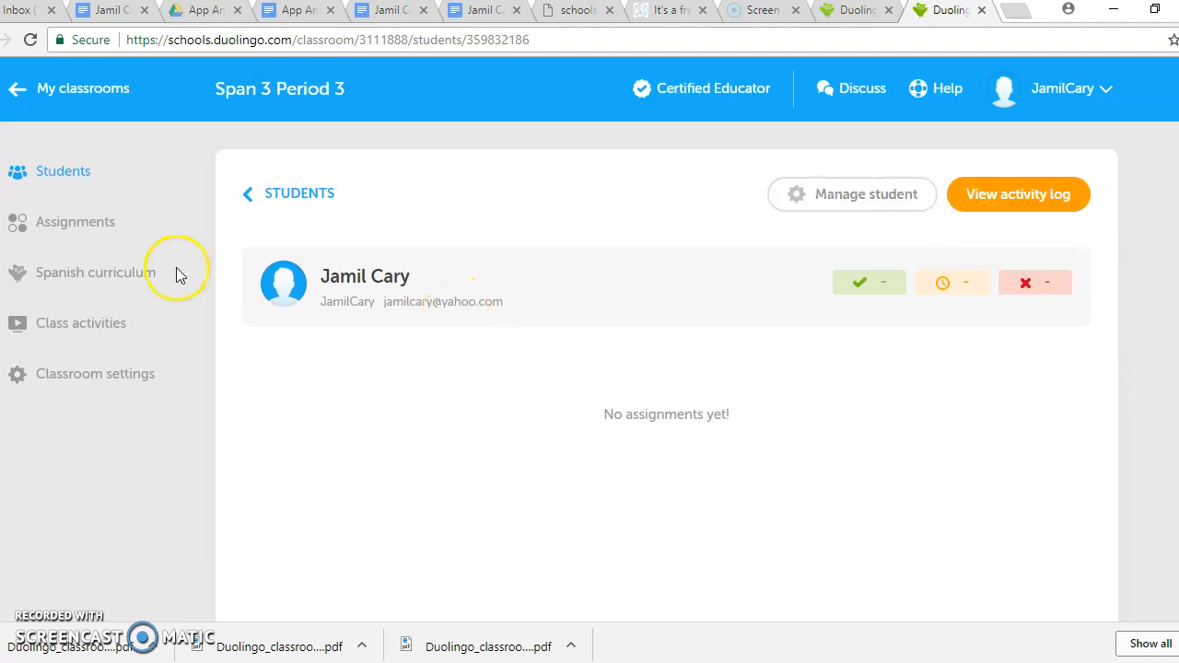
# Start a new points-collecting assignment for Span 3 Period 3 with a goal of 100 XP.
pyautogui.click(65, 235)
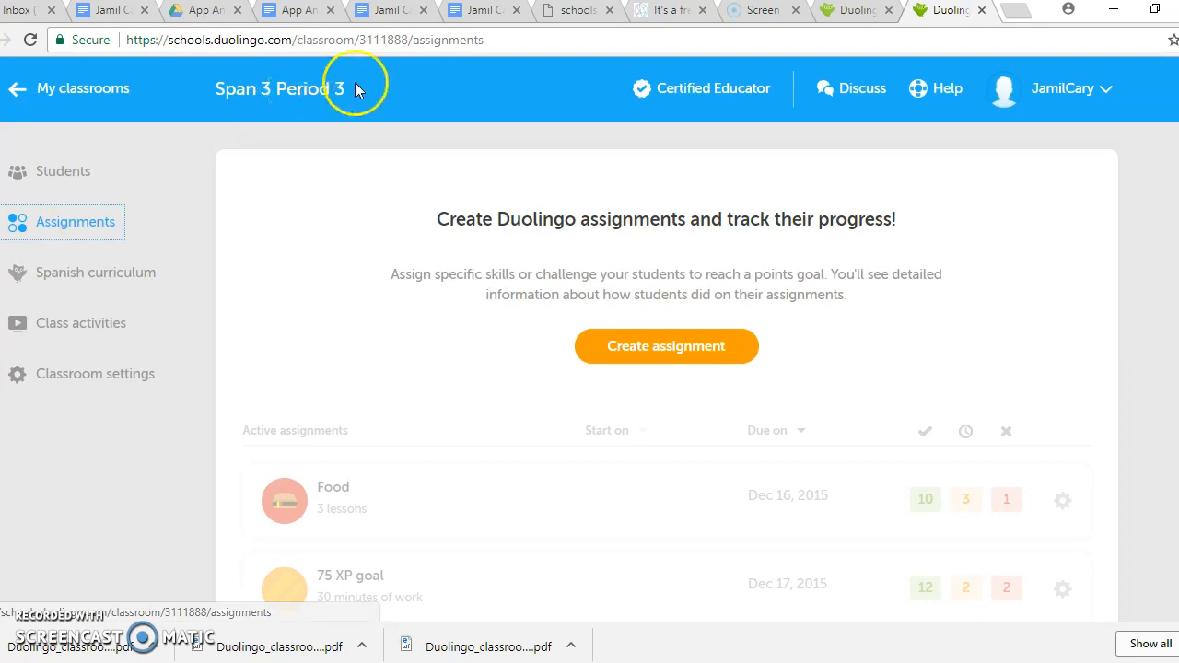
pyautogui.click(650, 345)
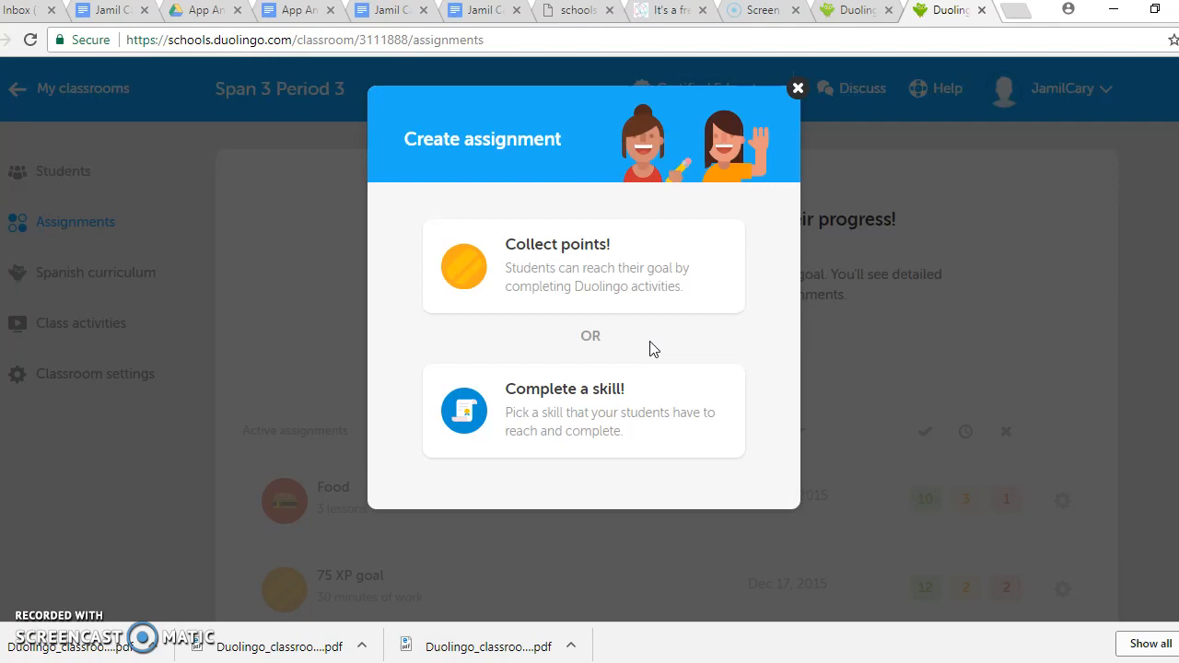
pyautogui.click(635, 390)
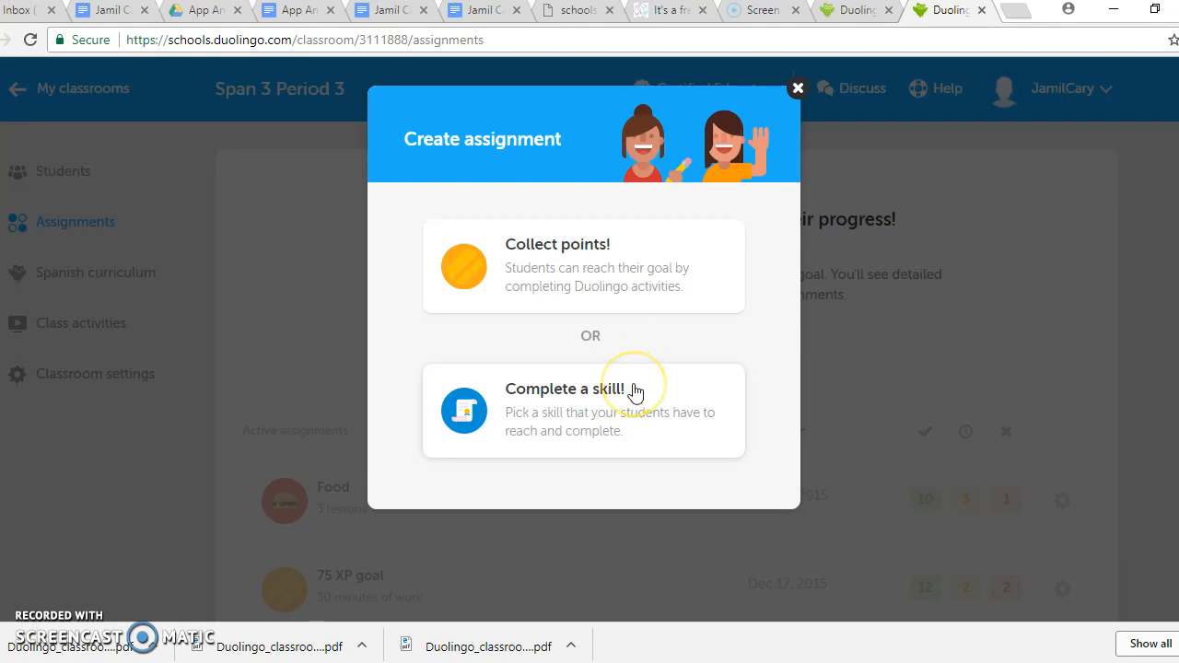
pyautogui.click(632, 276)
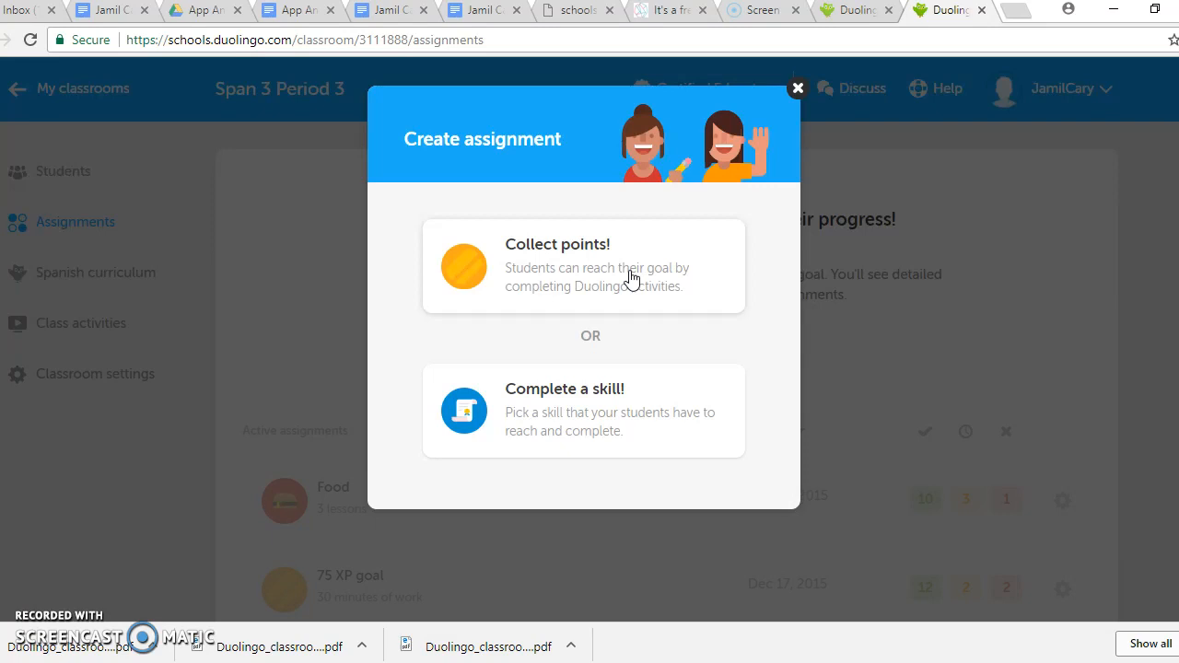
pyautogui.click(632, 279)
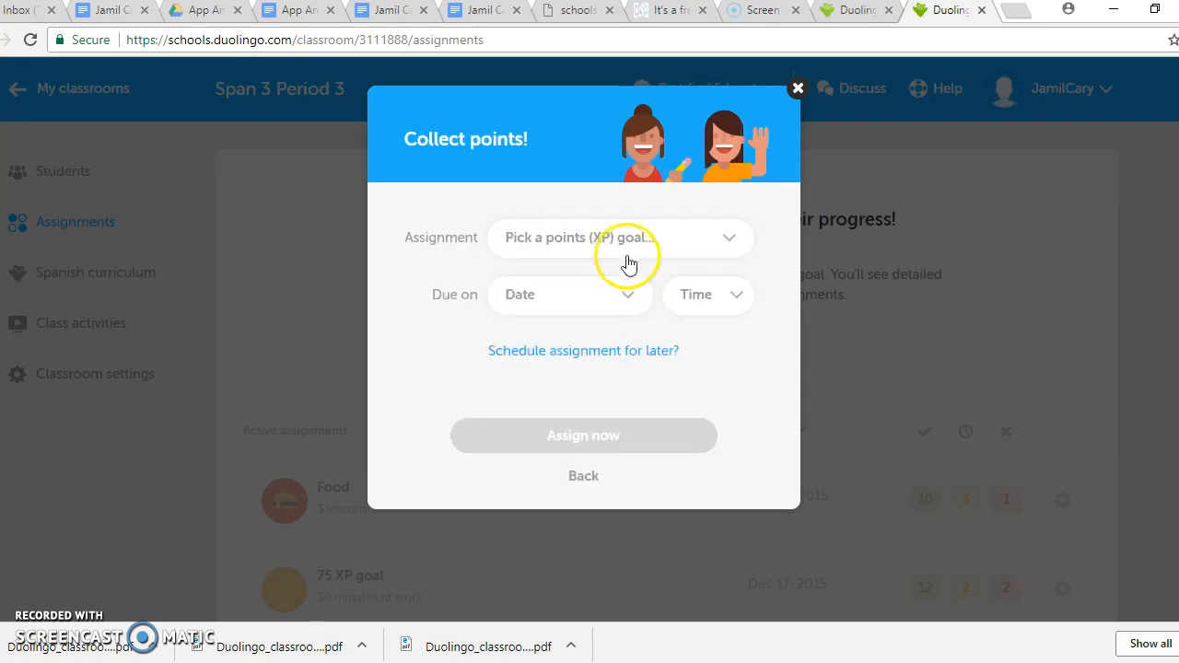
pyautogui.click(627, 249)
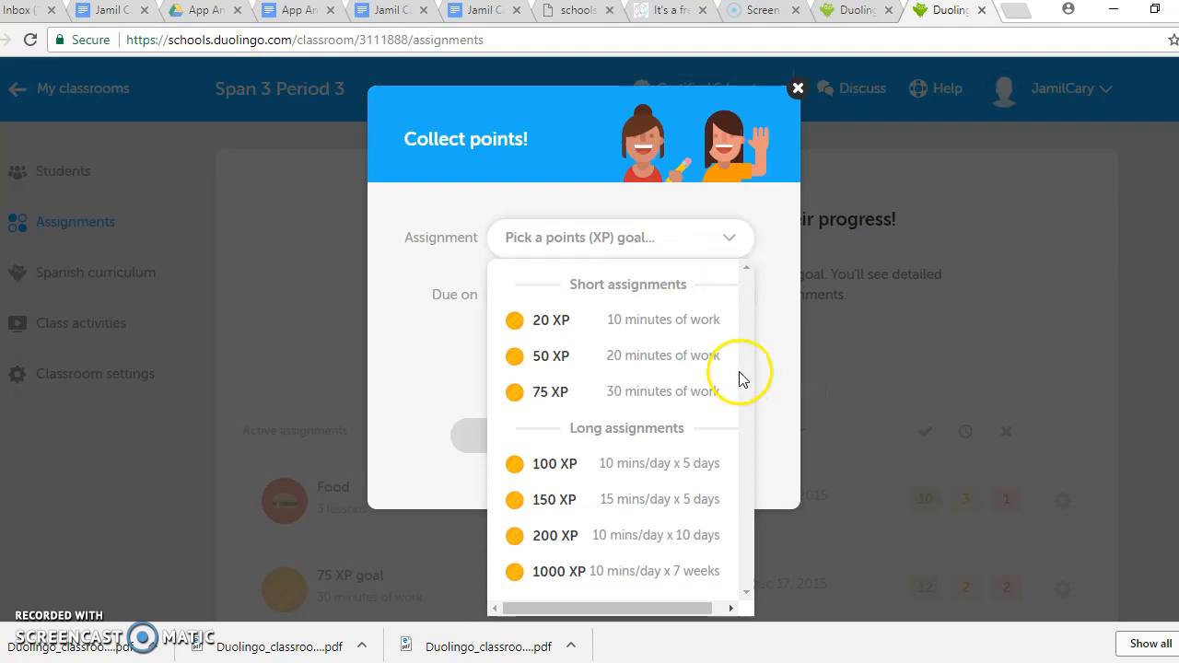
pyautogui.click(700, 478)
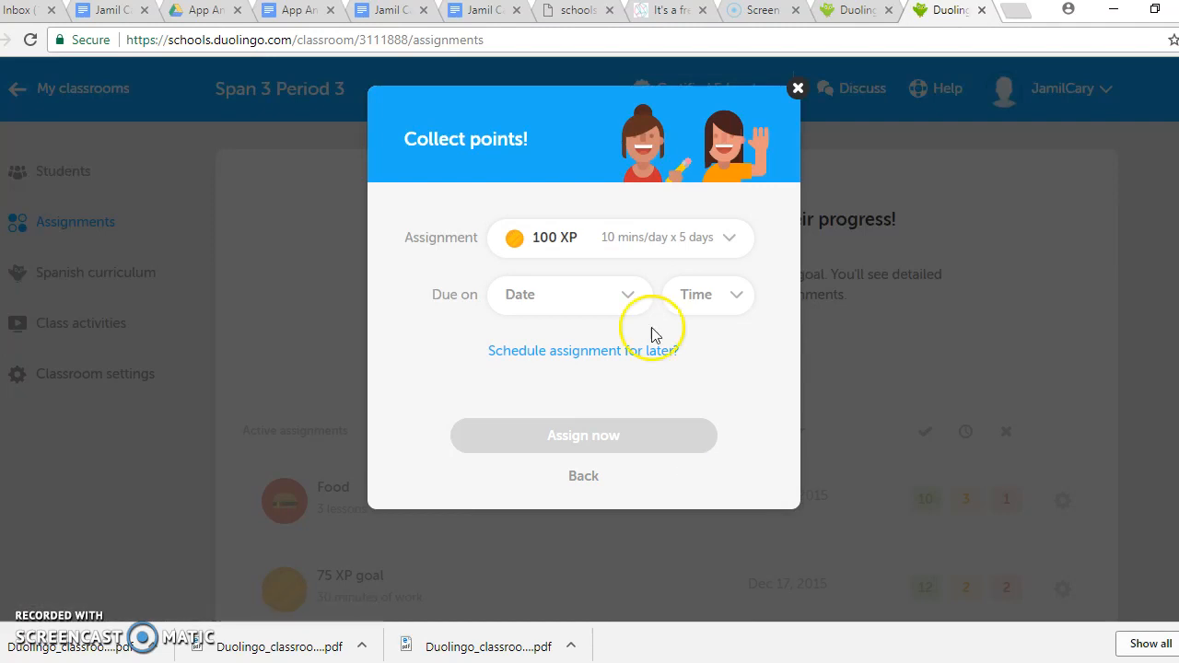
# Set the assignment's due date to Mar 9, 2018 at 3pm and assign it now.
pyautogui.click(644, 300)
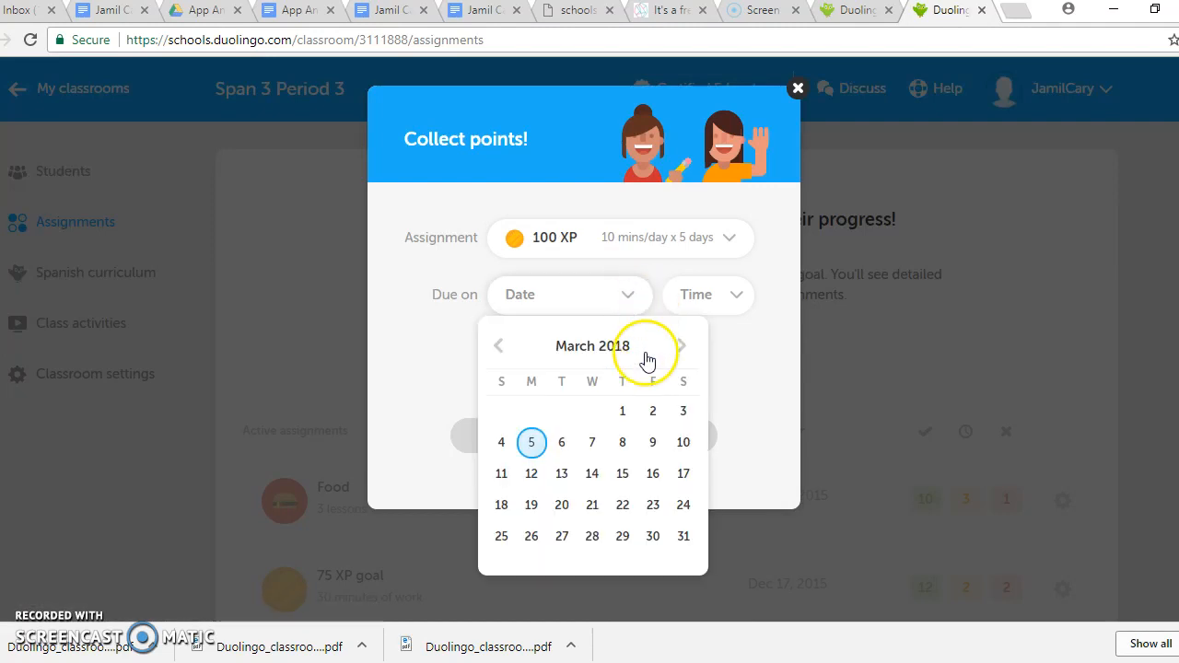
pyautogui.click(653, 444)
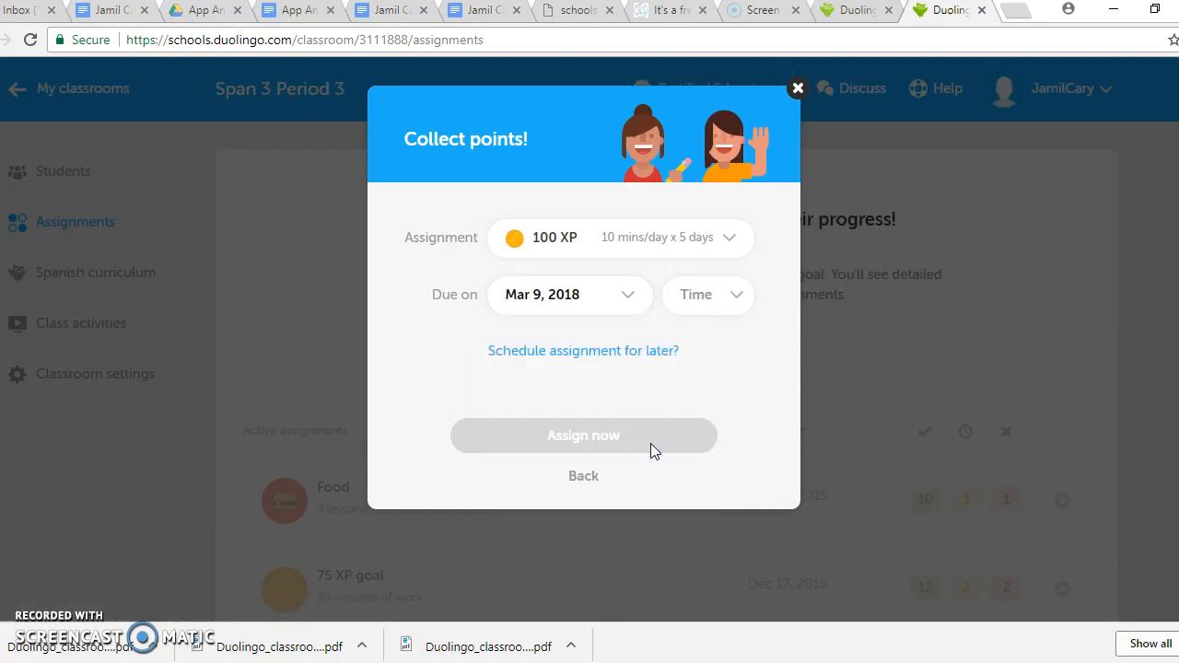
pyautogui.click(708, 297)
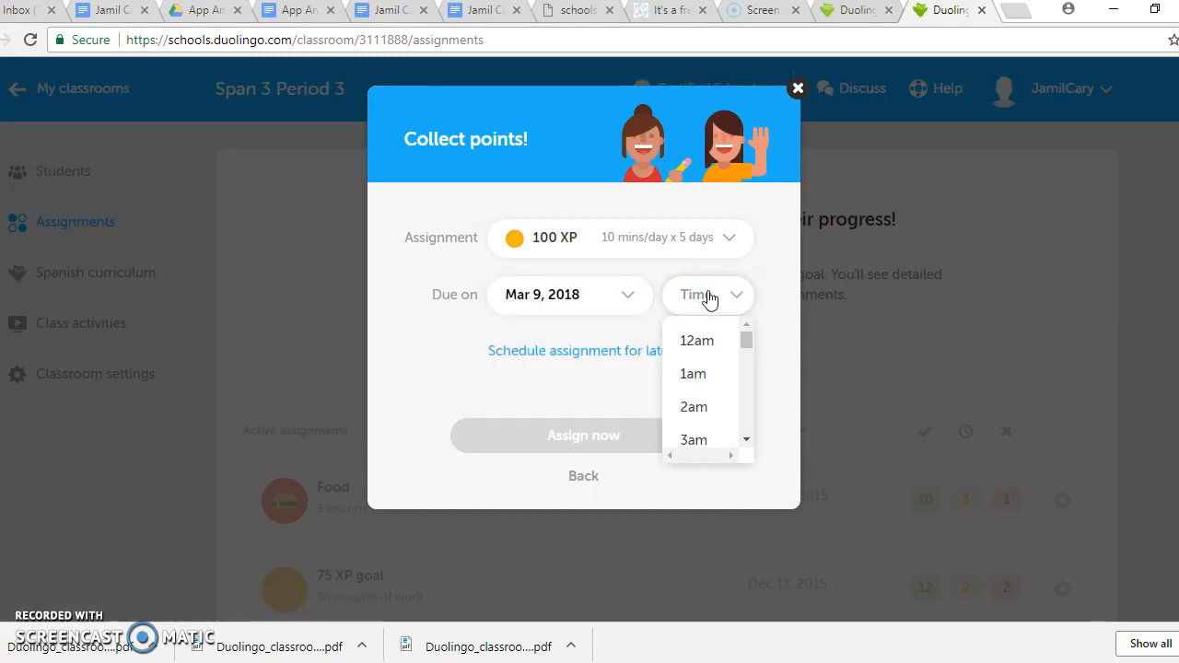
pyautogui.click(744, 440)
pyautogui.click(745, 440)
pyautogui.click(744, 441)
pyautogui.click(744, 440)
pyautogui.click(744, 440)
pyautogui.click(744, 440)
pyautogui.click(744, 440)
pyautogui.click(714, 398)
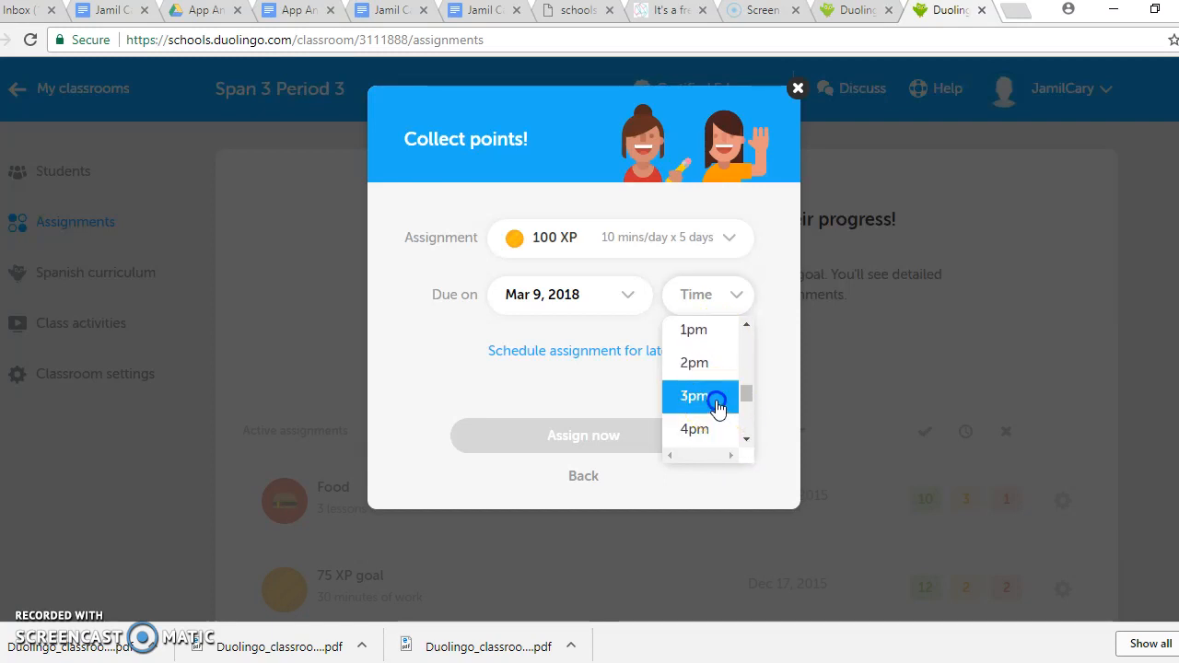
pyautogui.click(669, 437)
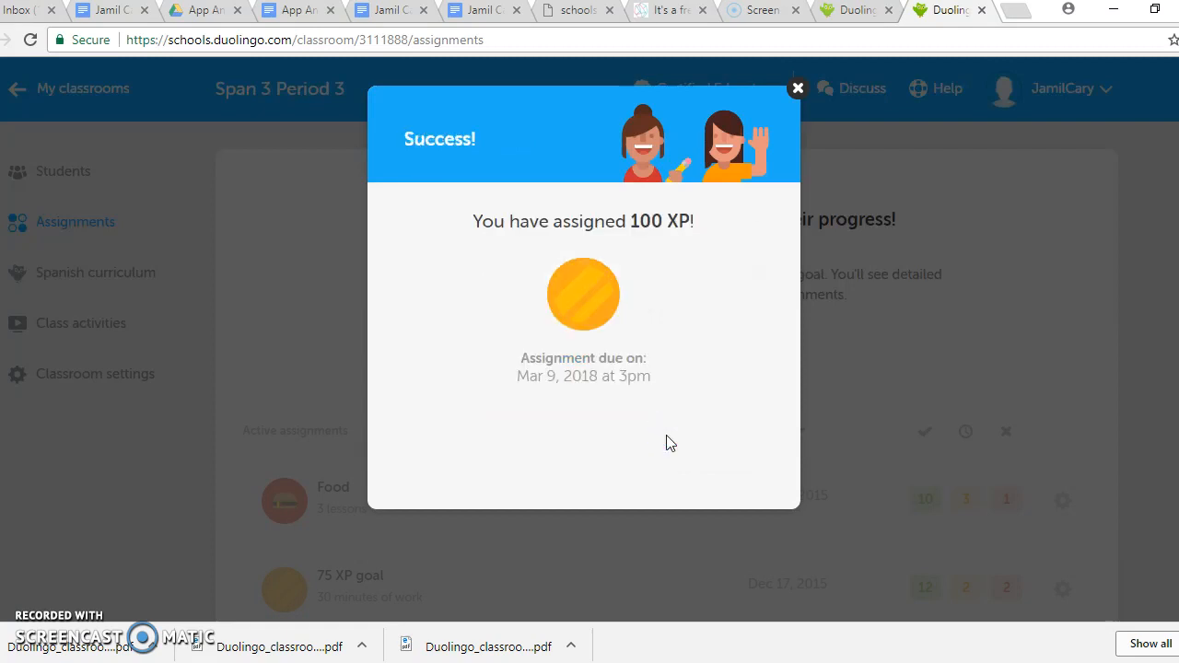
# Switch to the student's Duolingo home page and open the 100 XP goal from the assignments under Daily Goal.
pyautogui.click(854, 17)
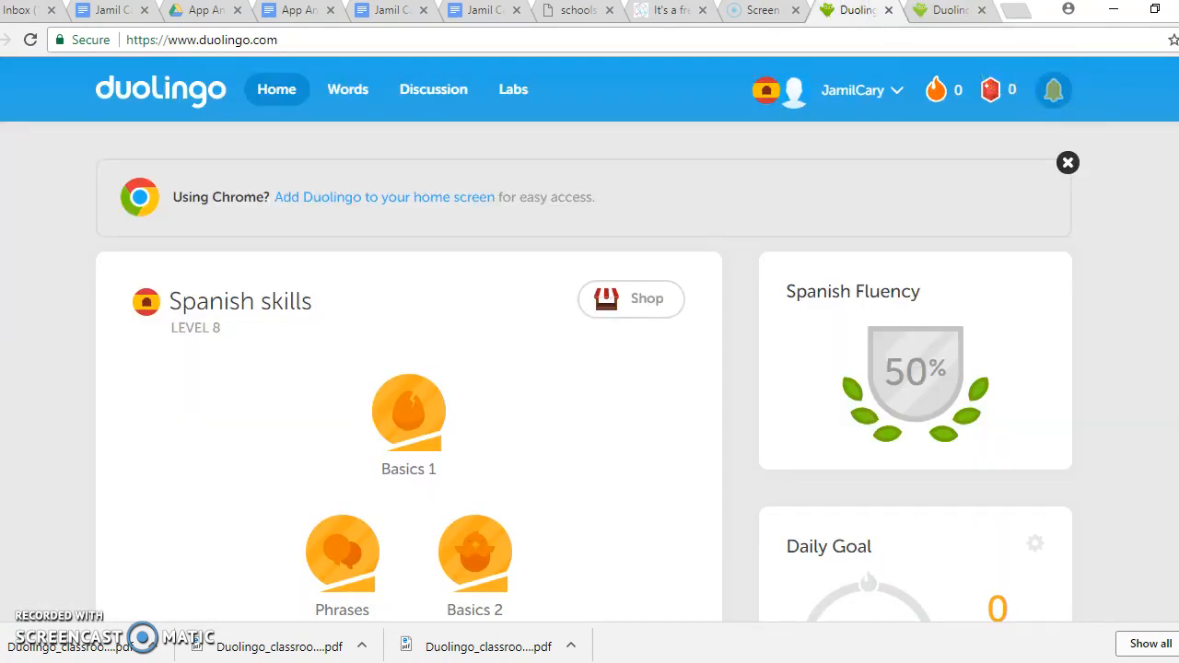
pyautogui.scroll(-2, 590, 369)
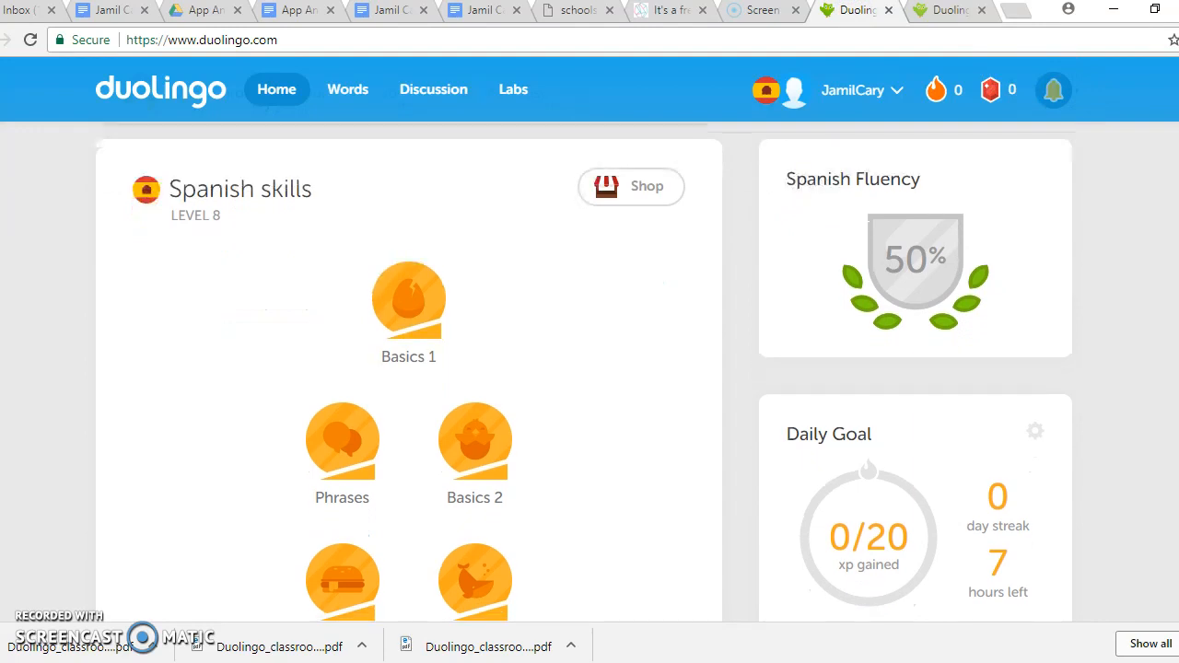
pyautogui.scroll(-3, 590, 369)
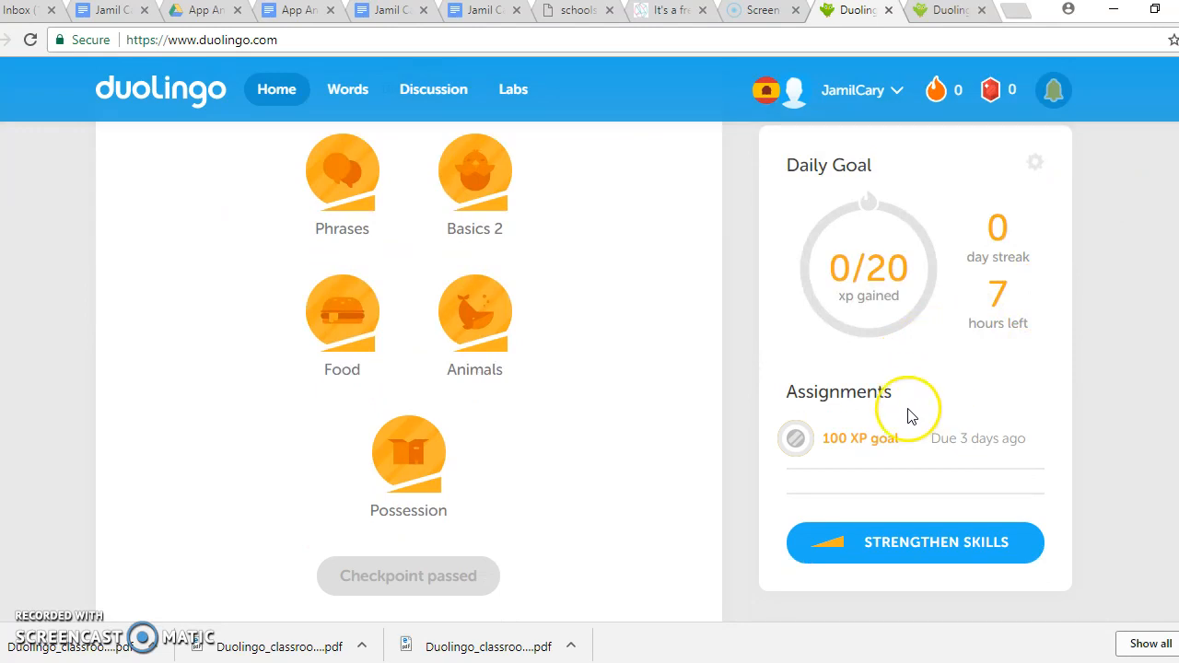
pyautogui.click(878, 440)
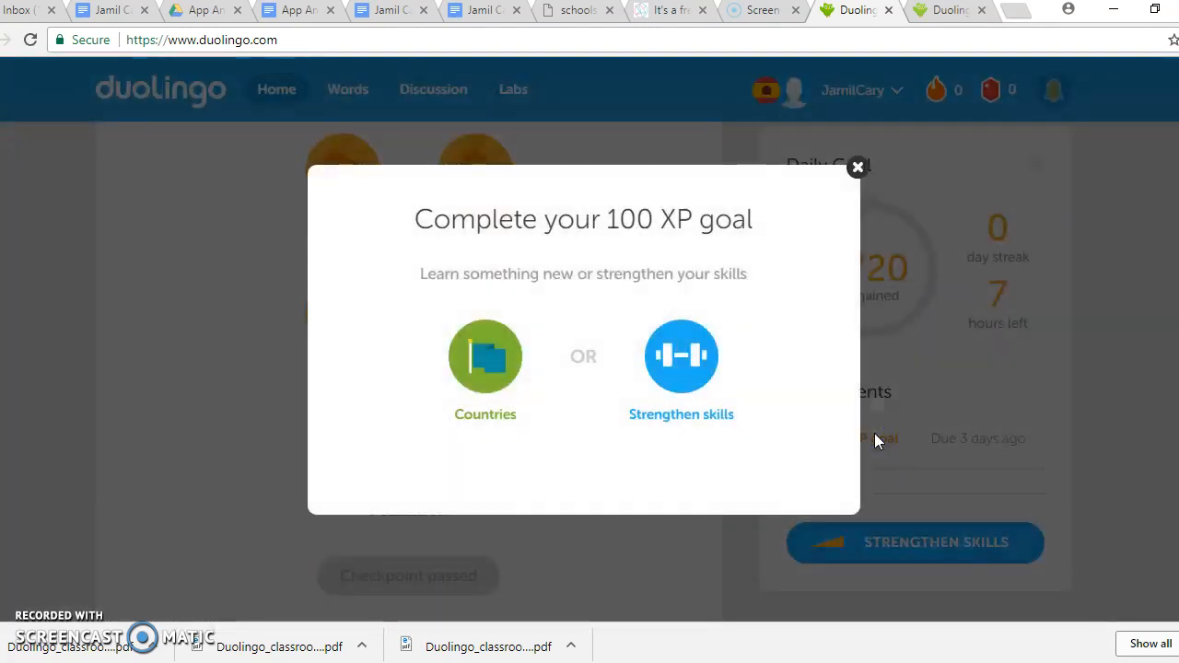